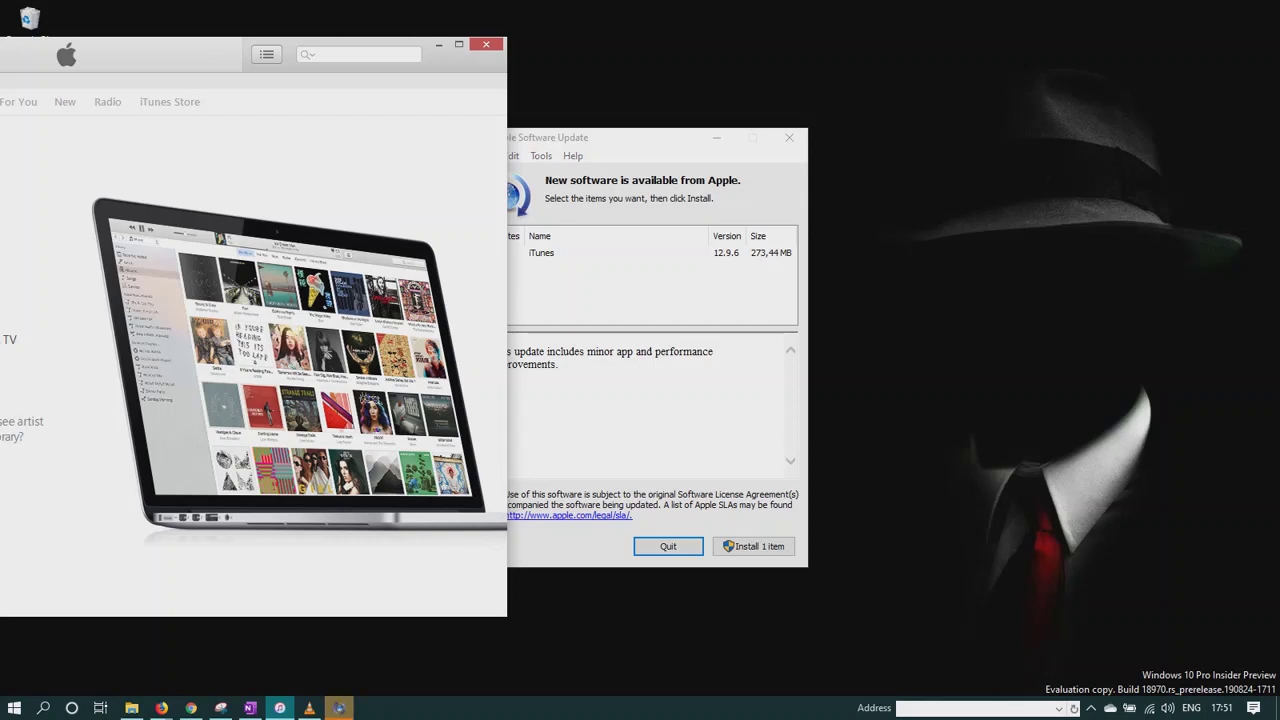
# Arrange the iTunes and Apple Software Update windows so both can be seen, and install the iTunes 12.9.6 update
pyautogui.moveTo(650, 137); pyautogui.dragTo(759, 80)
pyautogui.moveTo(190, 56); pyautogui.dragTo(475, 66)
pyautogui.hotkey('alt', 'Tab')
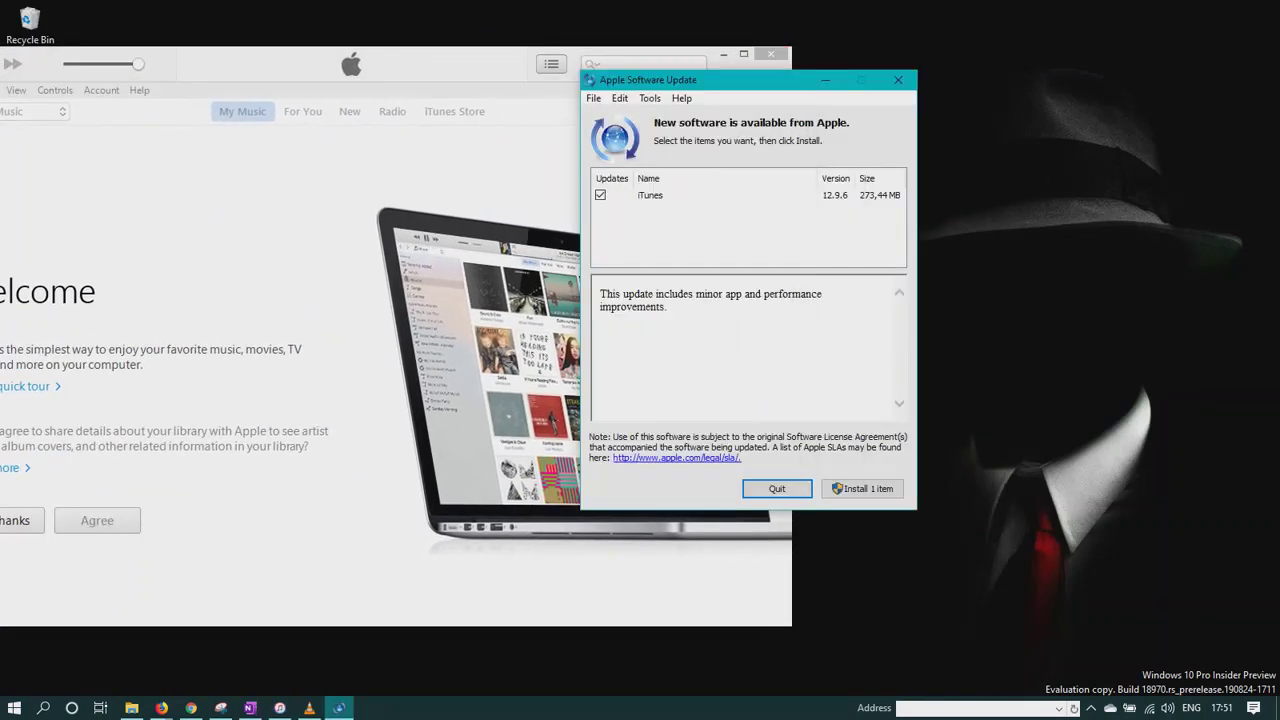
pyautogui.moveTo(700, 80); pyautogui.dragTo(965, 103)
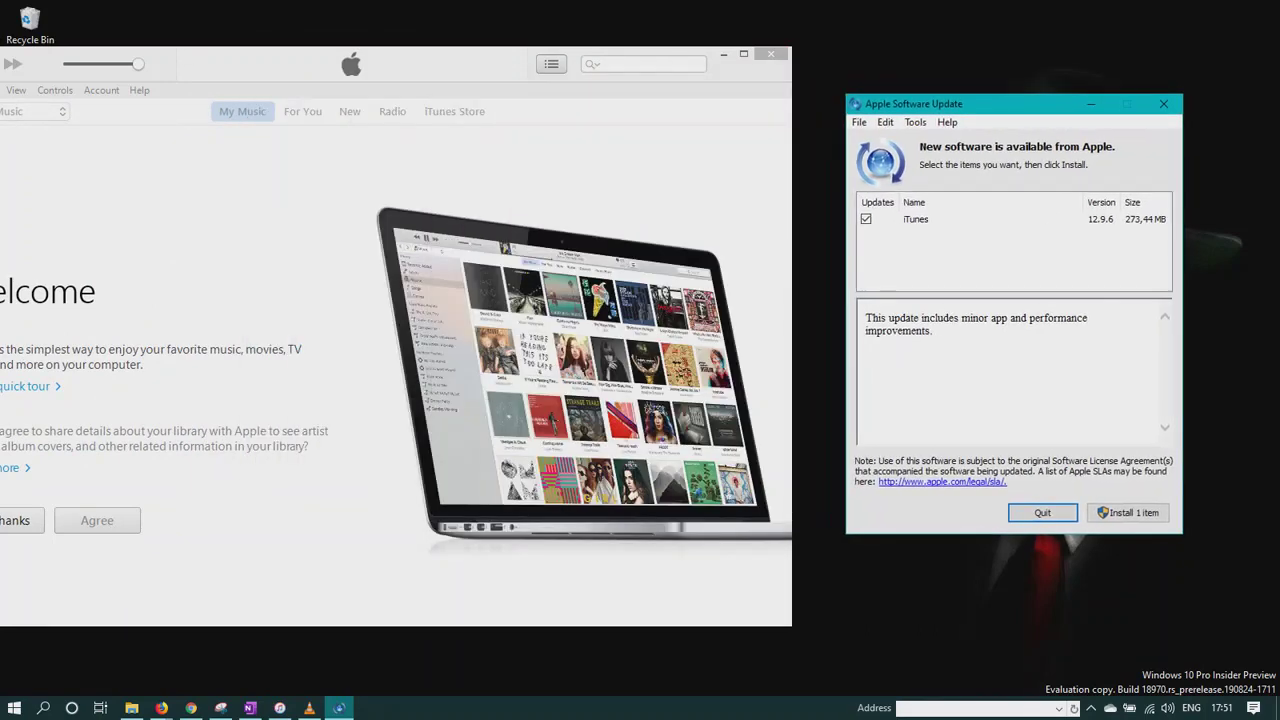
pyautogui.moveTo(600, 62); pyautogui.dragTo(691, 59)
pyautogui.moveTo(1000, 103); pyautogui.dragTo(670, 97)
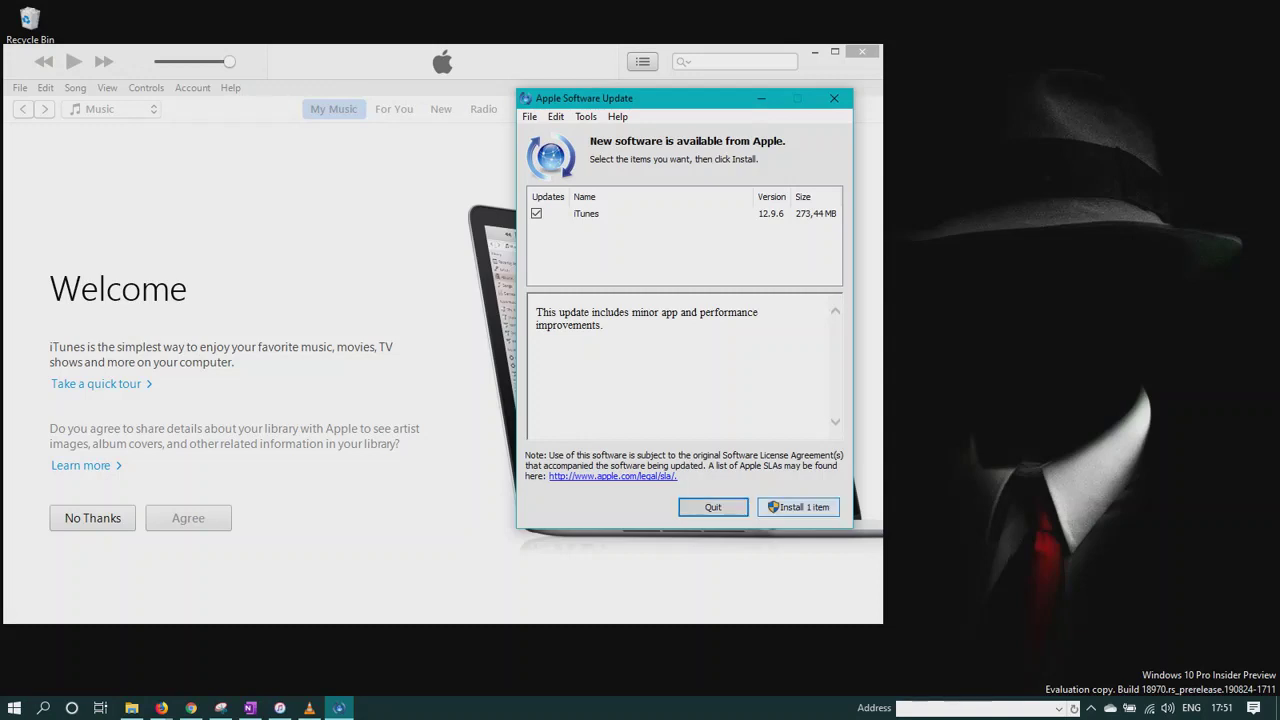
pyautogui.click(799, 507)
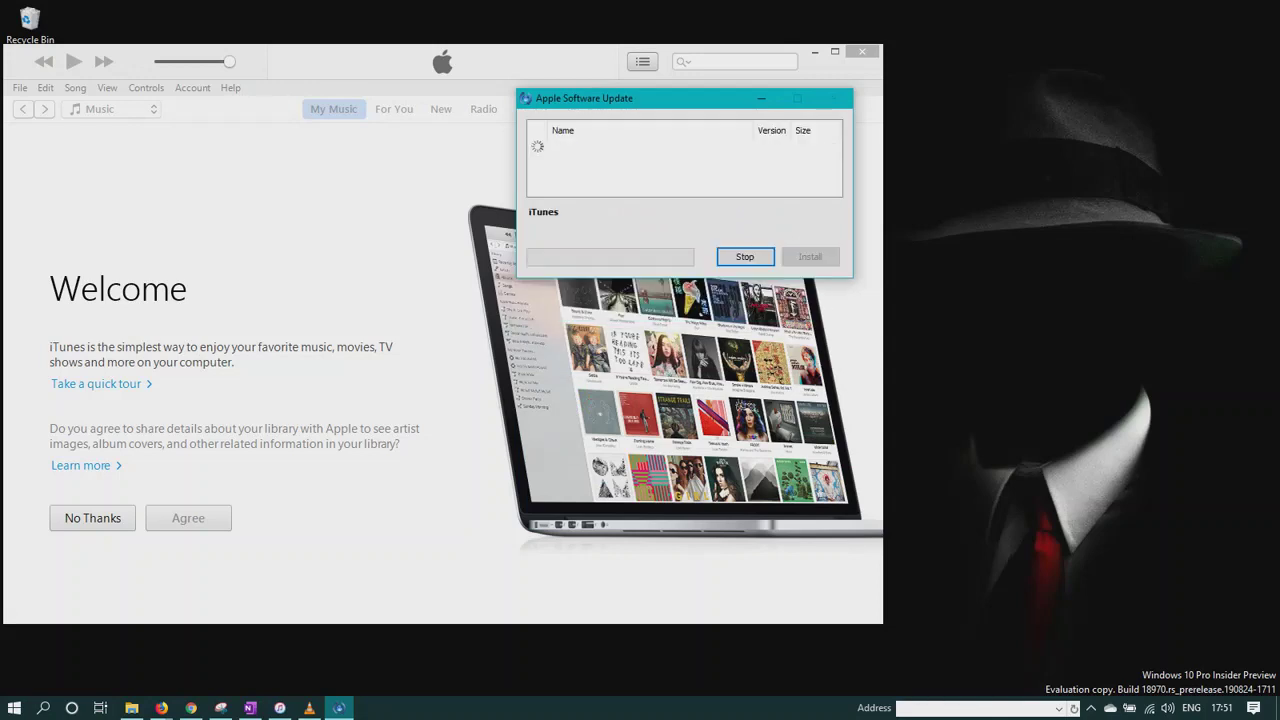
pyautogui.moveTo(600, 98); pyautogui.dragTo(319, 140)
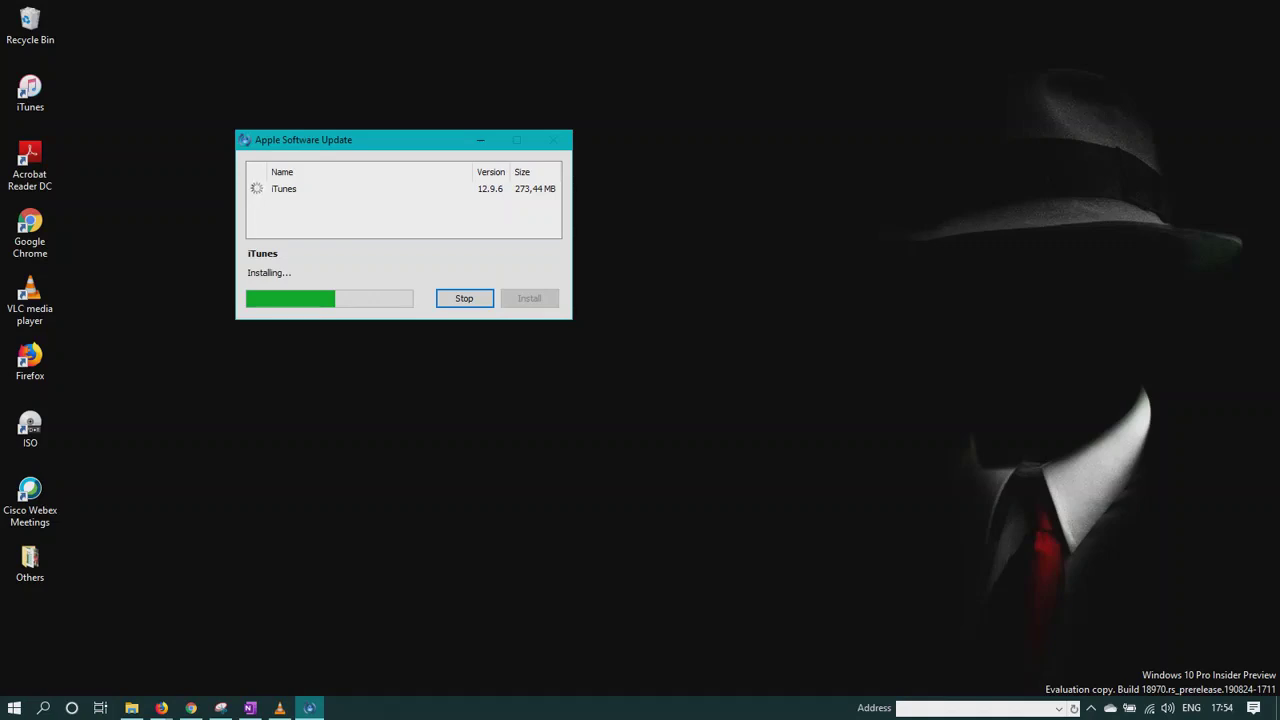
# Open Notepad and place its empty window beside the Apple Software Update window
pyautogui.press('super+r')
pyautogui.write('notepad')
pyautogui.press('Return')
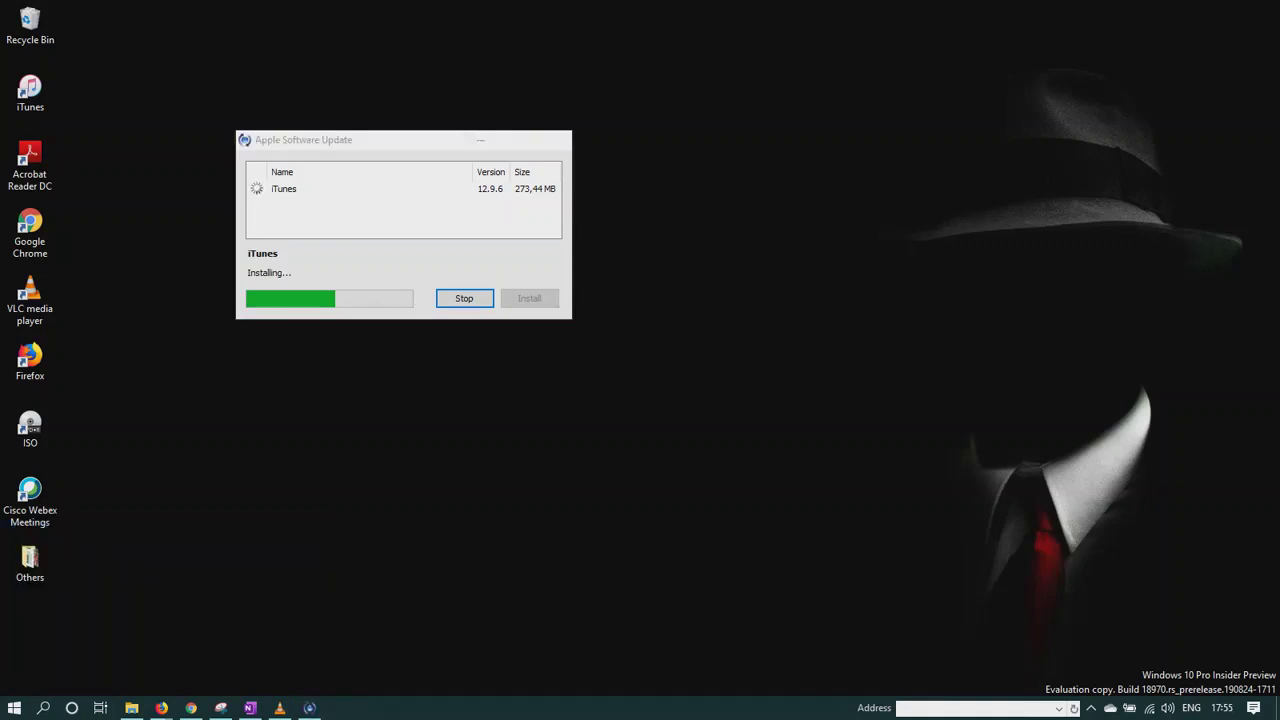
pyautogui.moveTo(250, 166); pyautogui.dragTo(979, 13)
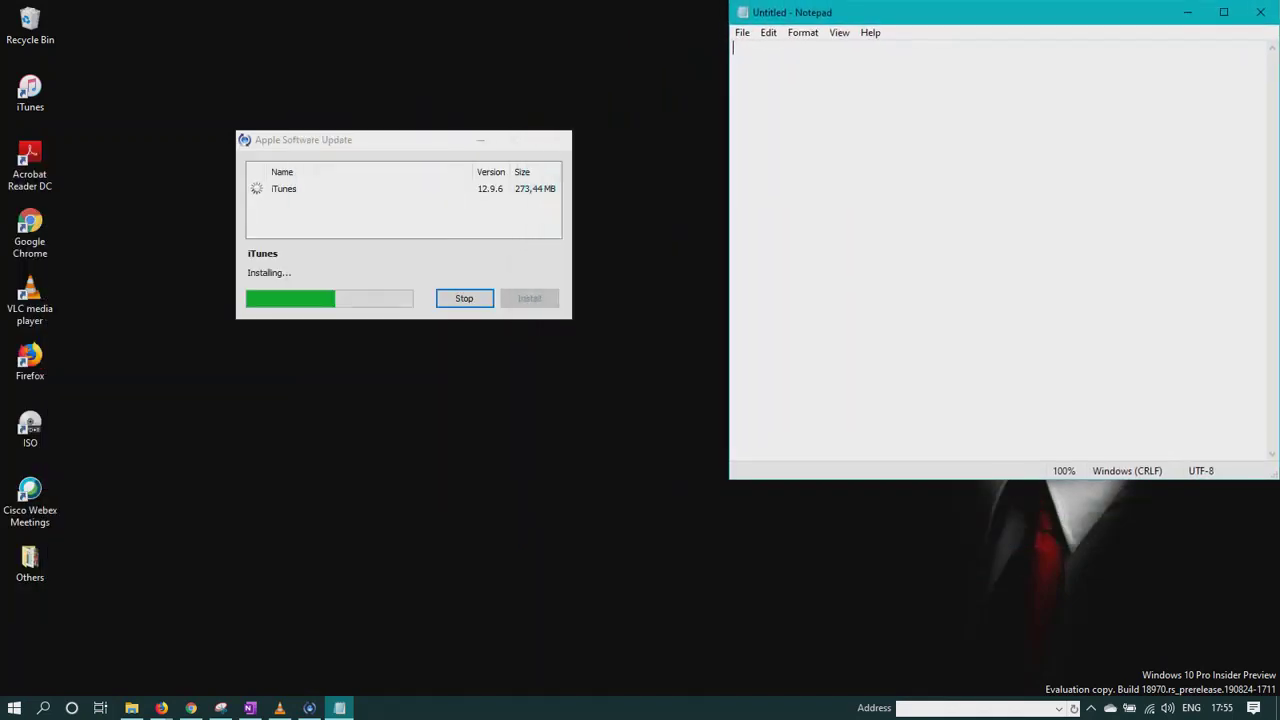
# Set the Notepad font size to 28, keeping Arial Regular
pyautogui.hotkey('alt', 'o')
pyautogui.press('Down')
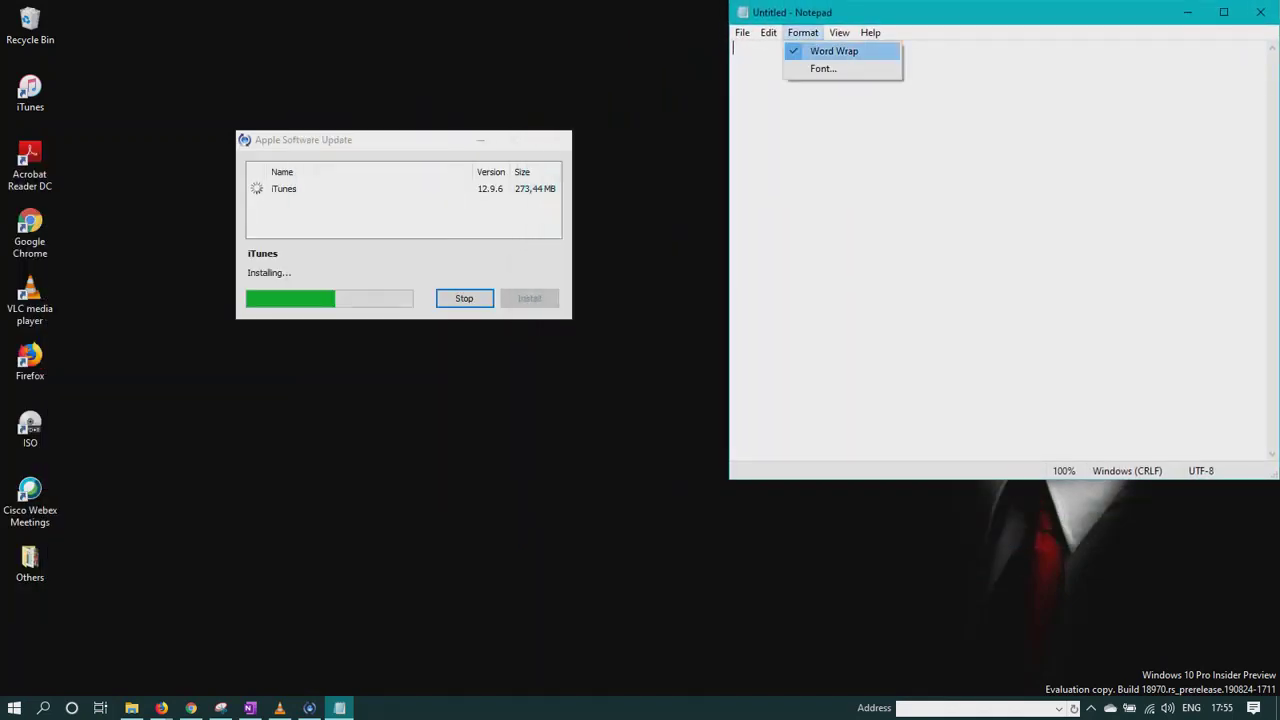
pyautogui.press('Down')
pyautogui.press('Return')
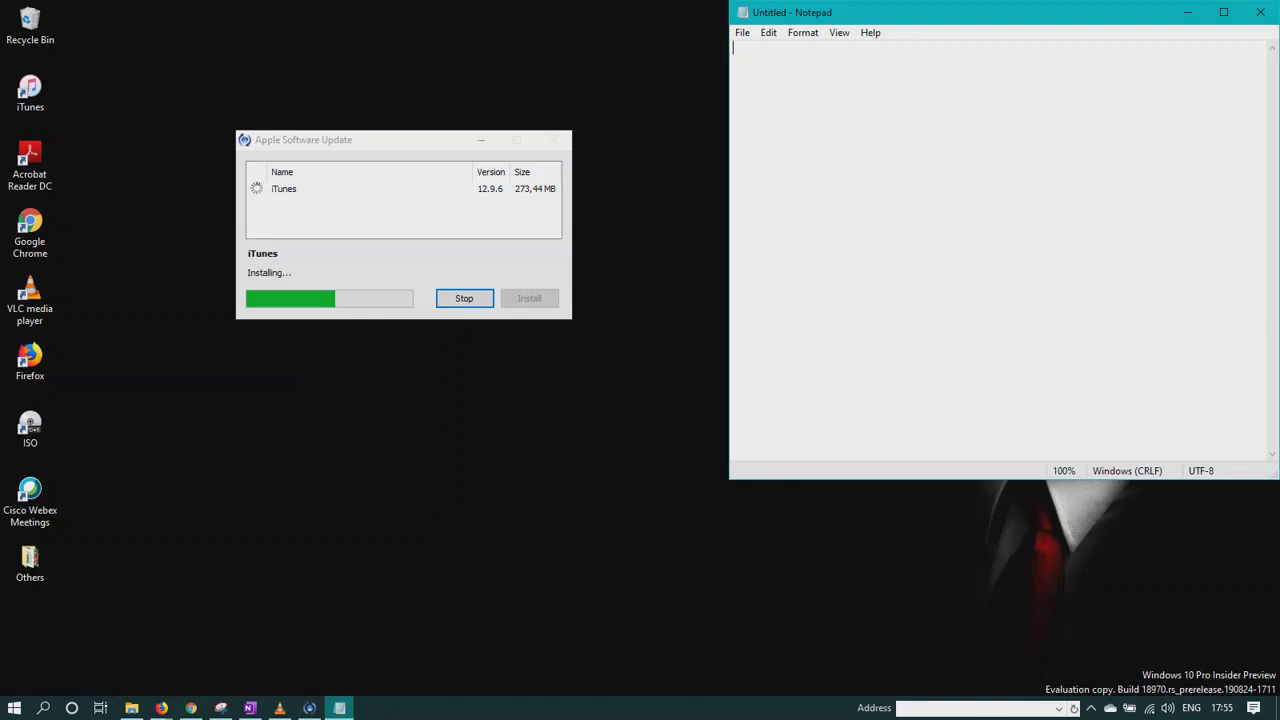
pyautogui.scroll(-3, 1055, 232)
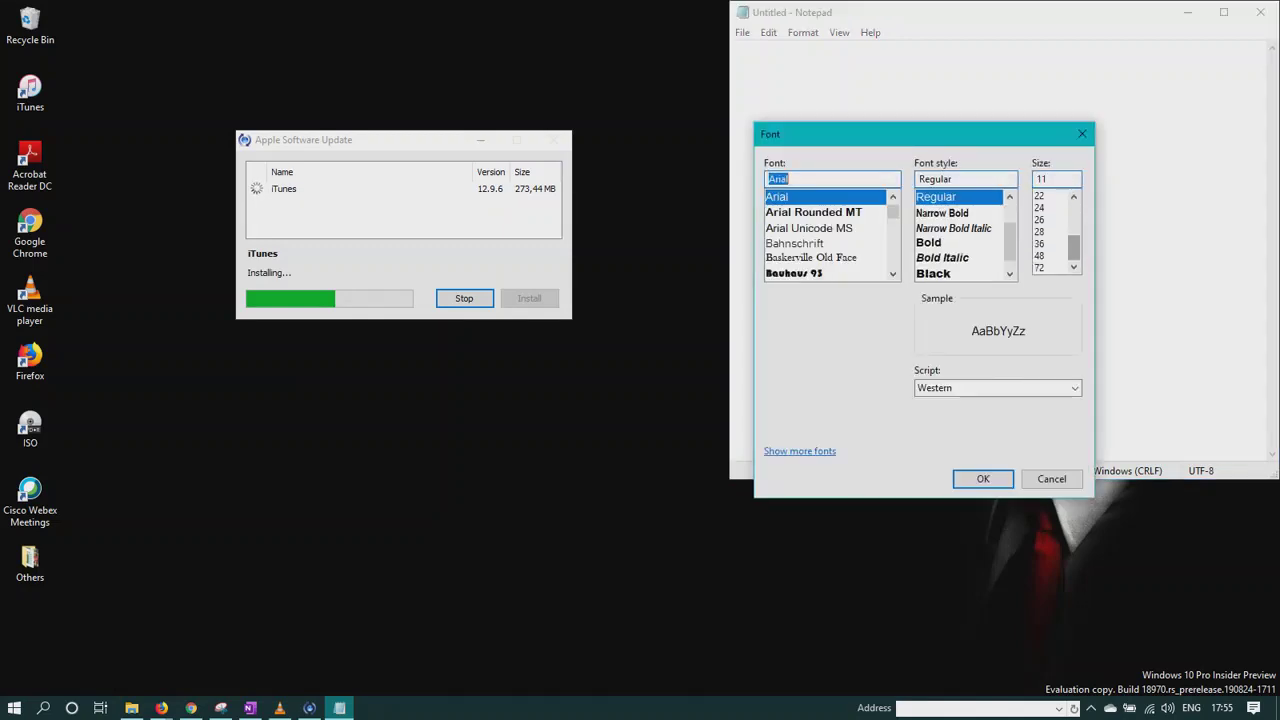
pyautogui.click(1040, 255)
pyautogui.click(1040, 231)
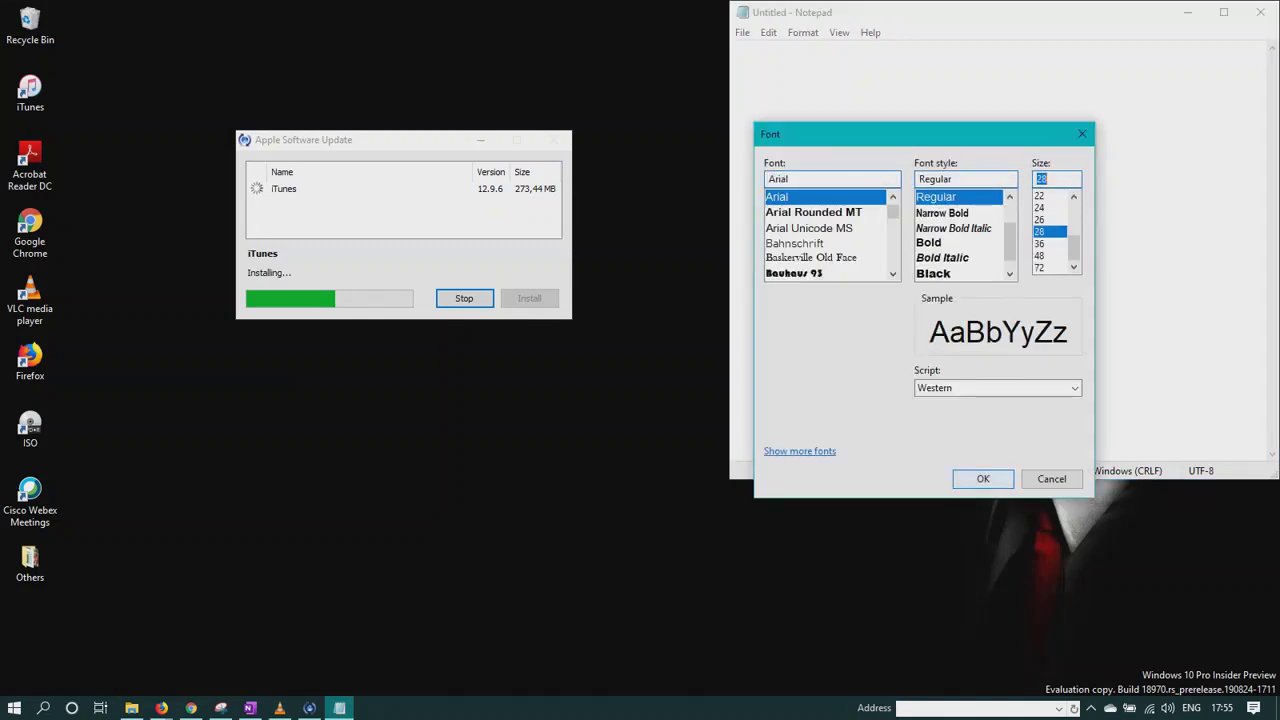
pyautogui.press('Return')
pyautogui.write('sdf')
pyautogui.press('BackSpace')
pyautogui.press('BackSpace')
pyautogui.press('BackSpace')
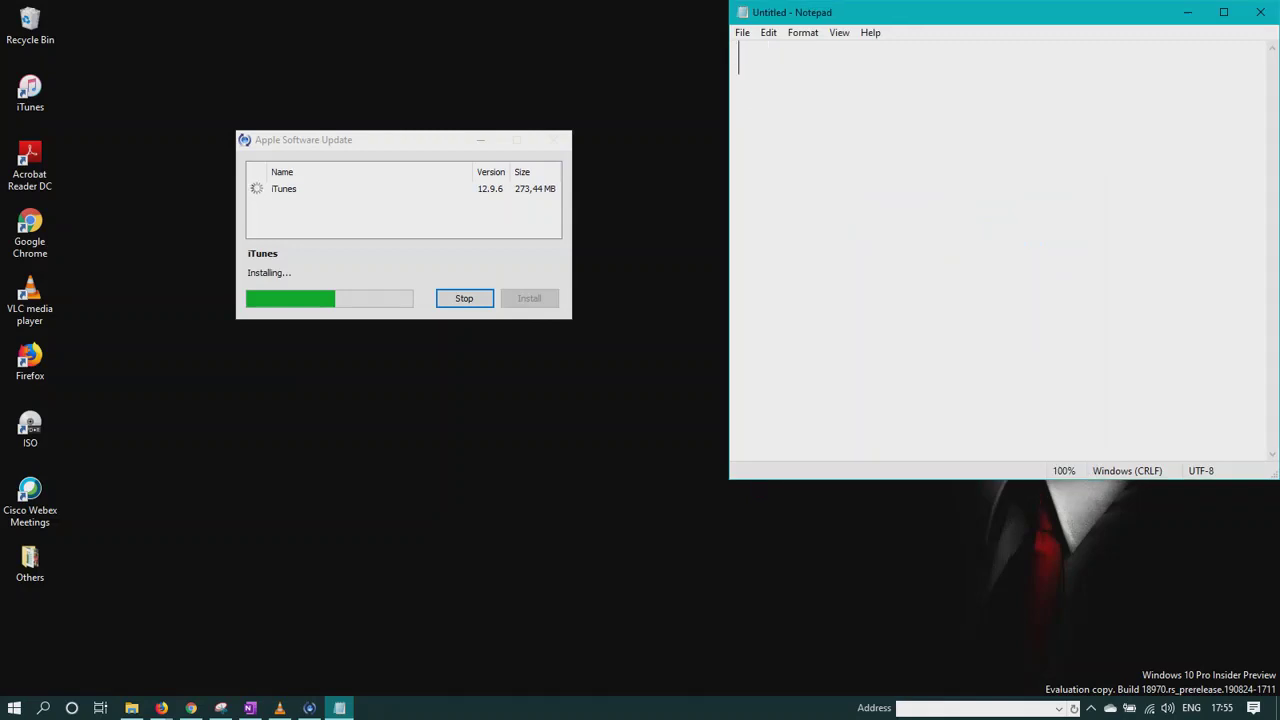
pyautogui.write('kita')
pyautogui.press('BackSpace')
pyautogui.press('BackSpace')
pyautogui.press('BackSpace')
pyautogui.press('BackSpace')
pyautogui.write('i')
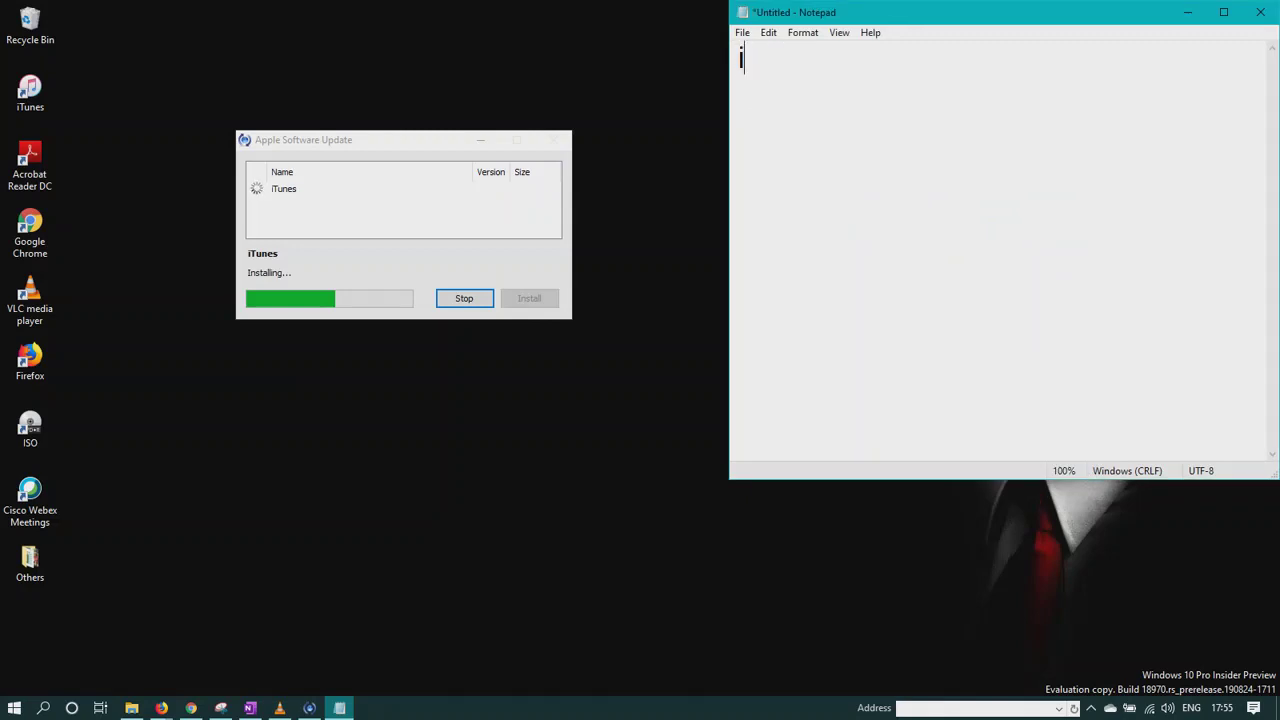
pyautogui.press('BackSpace')
# Write the note "kita sudah masuk ke tahap installing." in Notepad
pyautogui.write('kita sudah m')
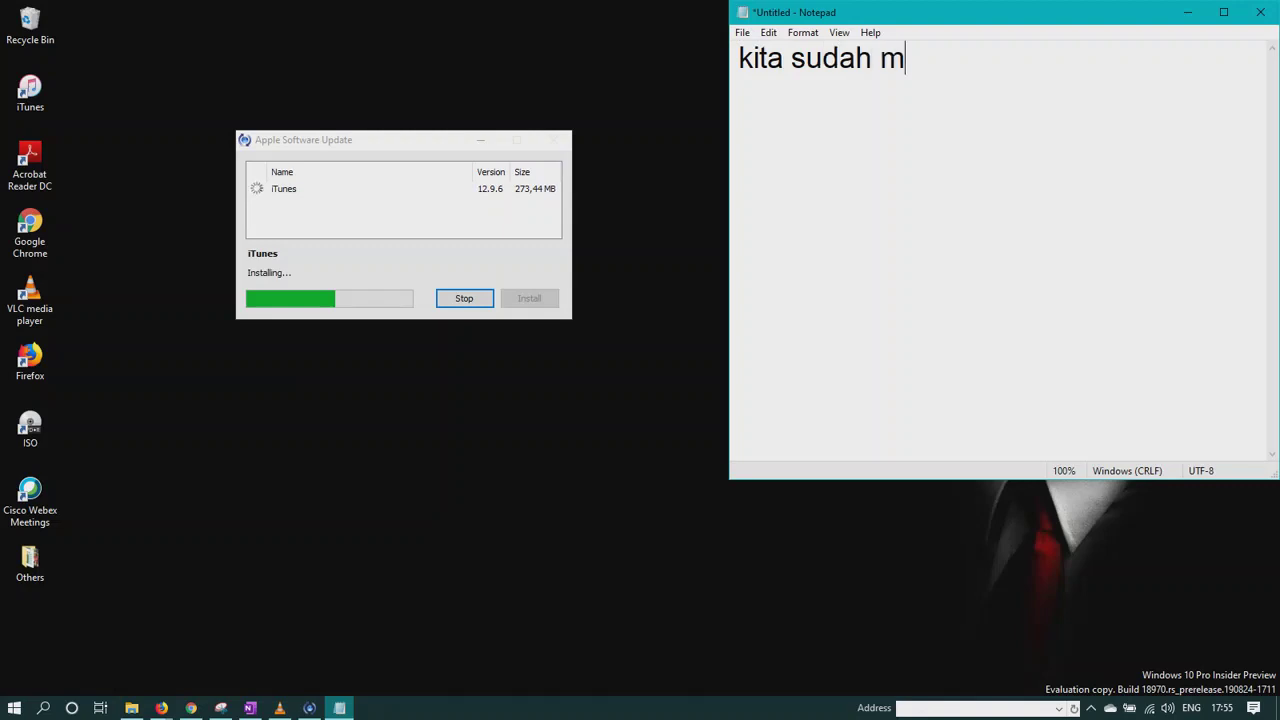
pyautogui.write('asuk ke')
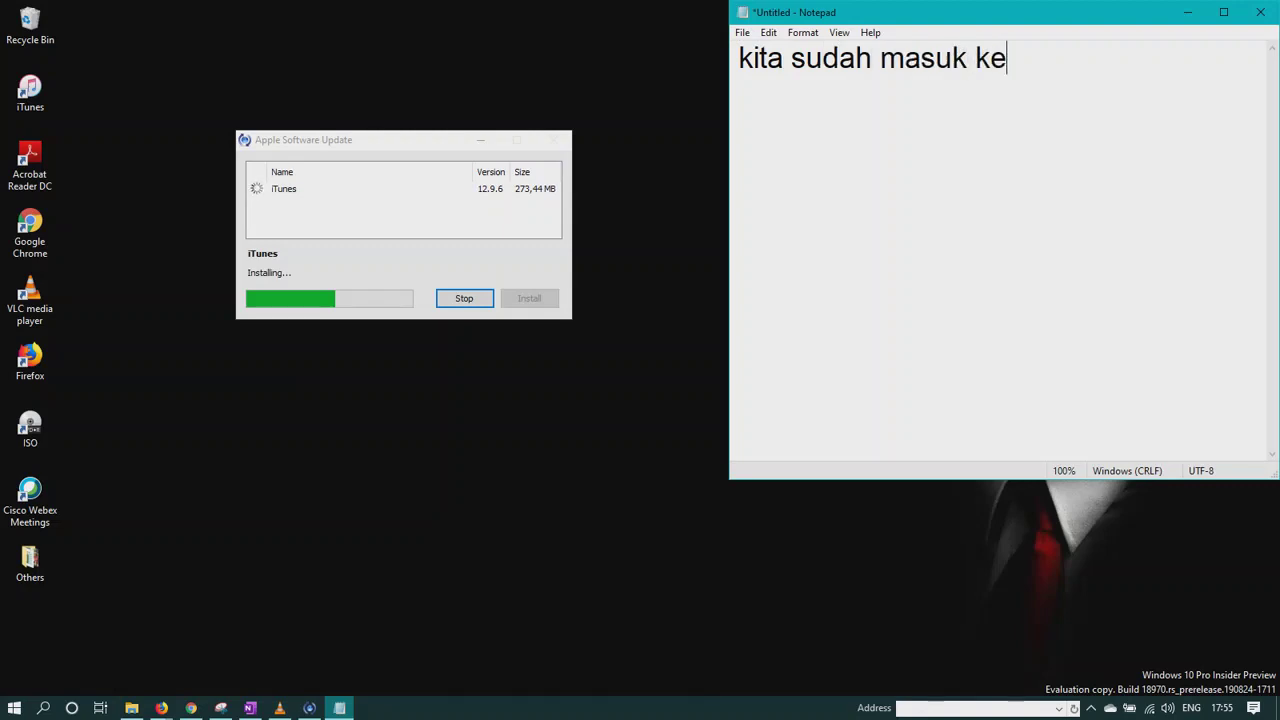
pyautogui.write(' tahap i')
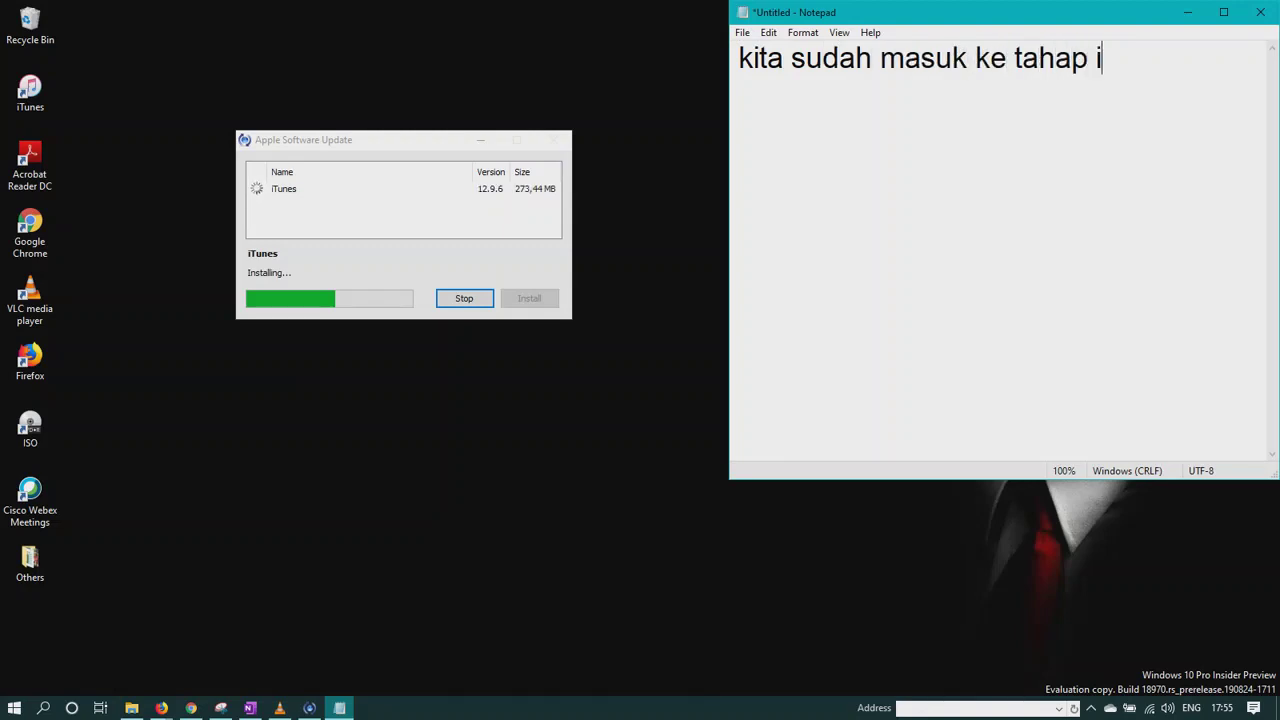
pyautogui.write('nstalling')
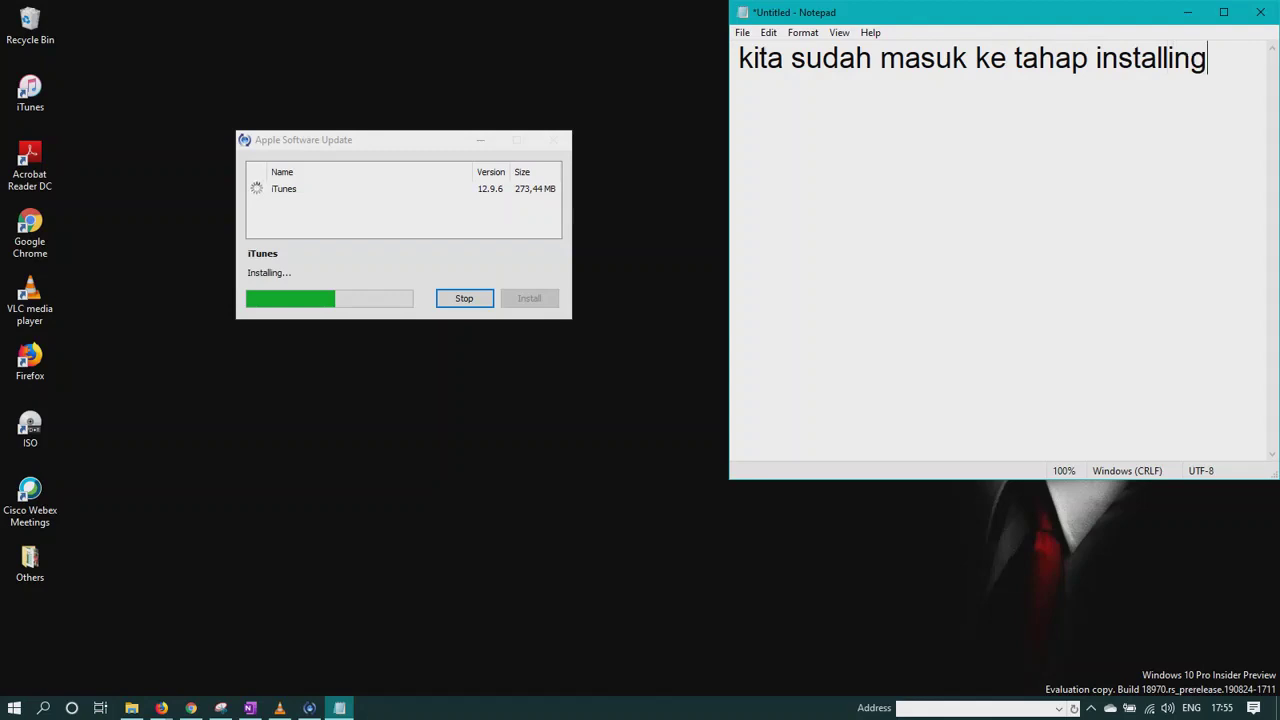
pyautogui.press('BackSpace')
pyautogui.write('.')
# Add the paragraph "yang tadi itu adalah download pacckage updater iPad Mini" after a blank line, and minimize Notepad
pyautogui.press('Return')
pyautogui.press('Return')
pyautogui.write('yang tadi it')
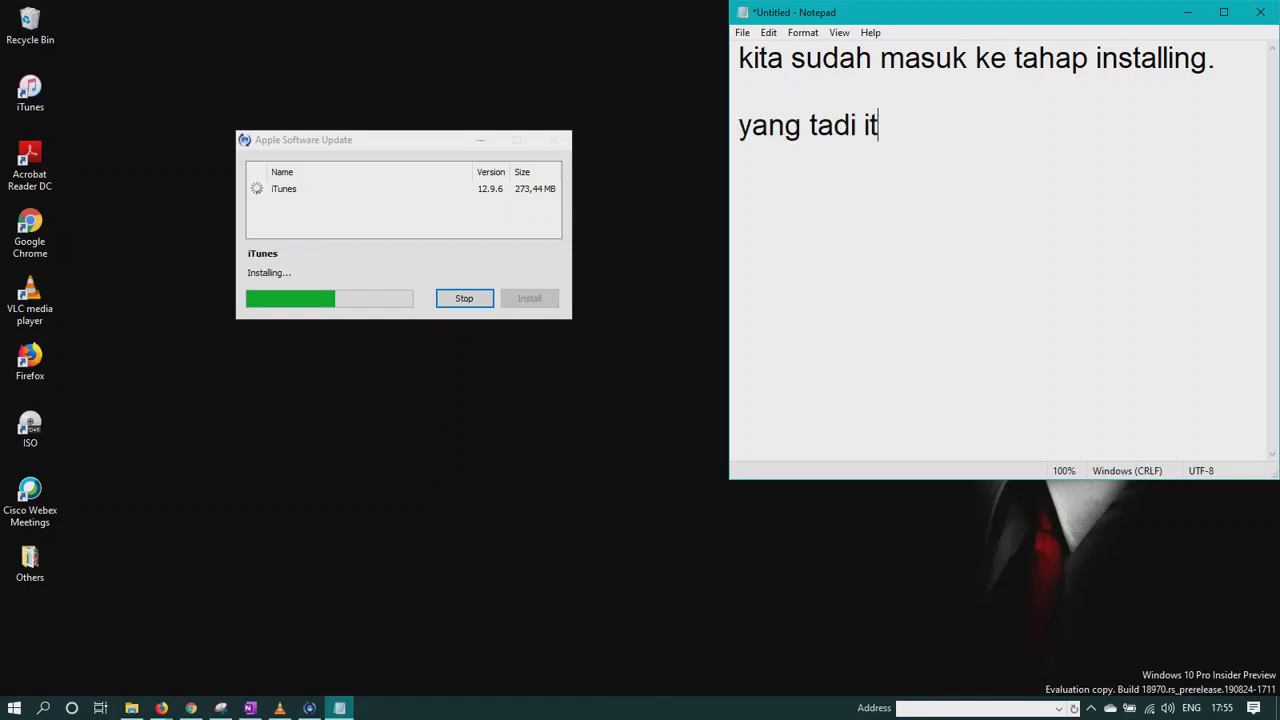
pyautogui.write('u adalah')
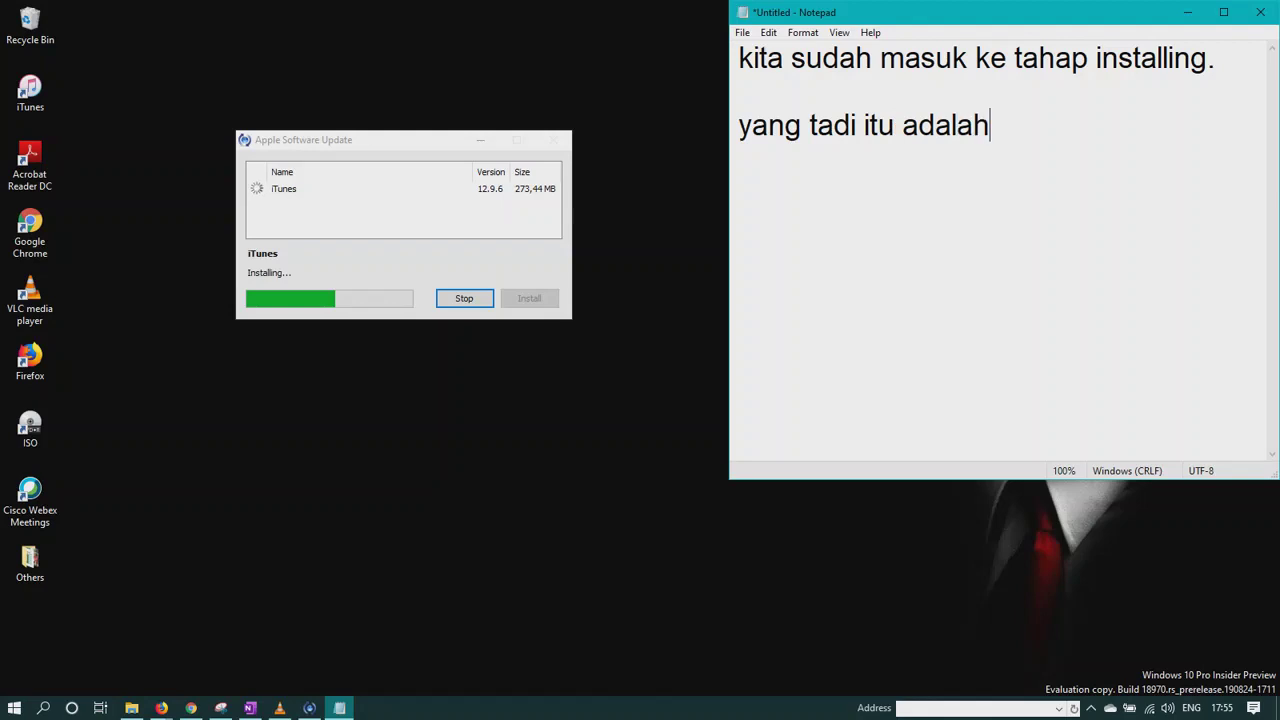
pyautogui.write(' download pac')
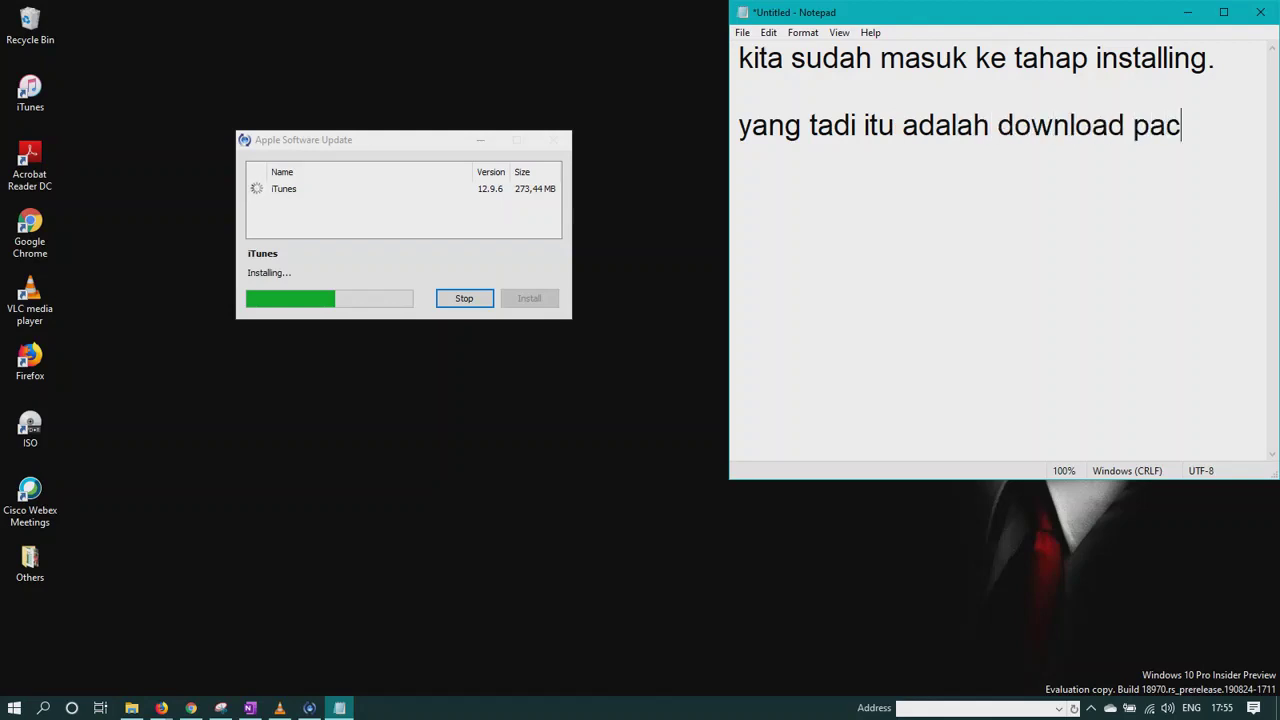
pyautogui.write('ckage')
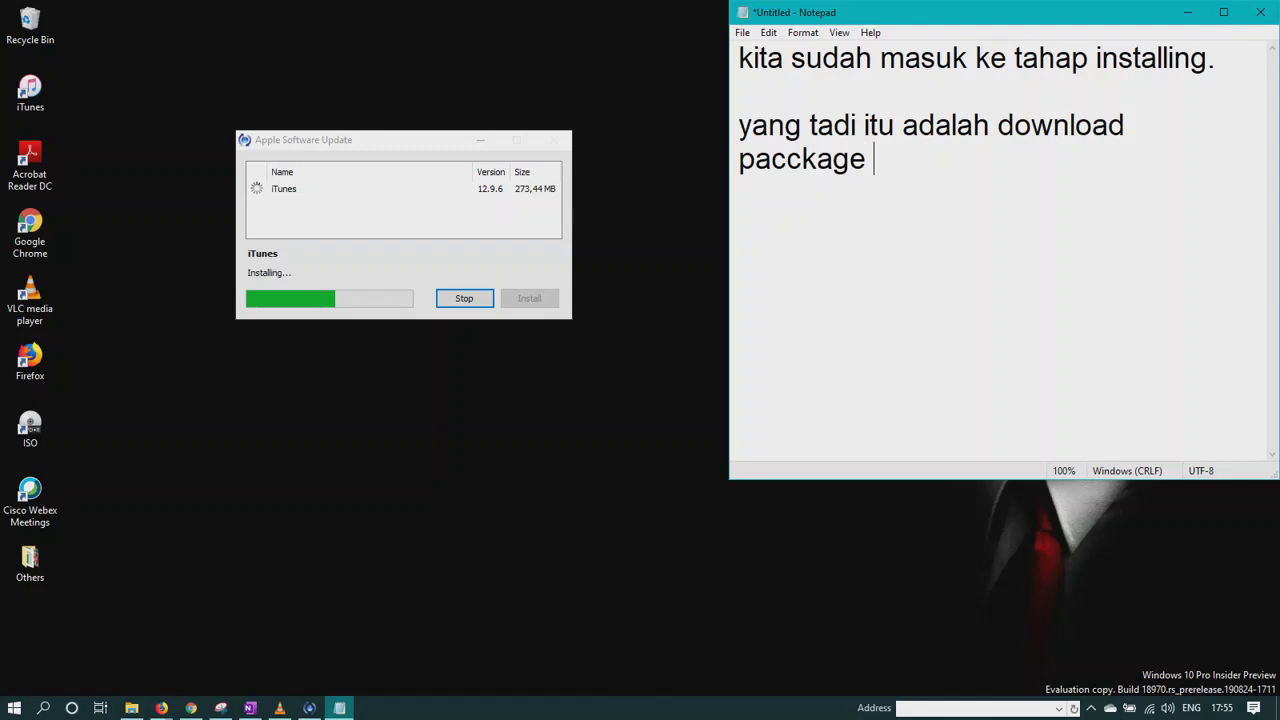
pyautogui.write(' updater ip')
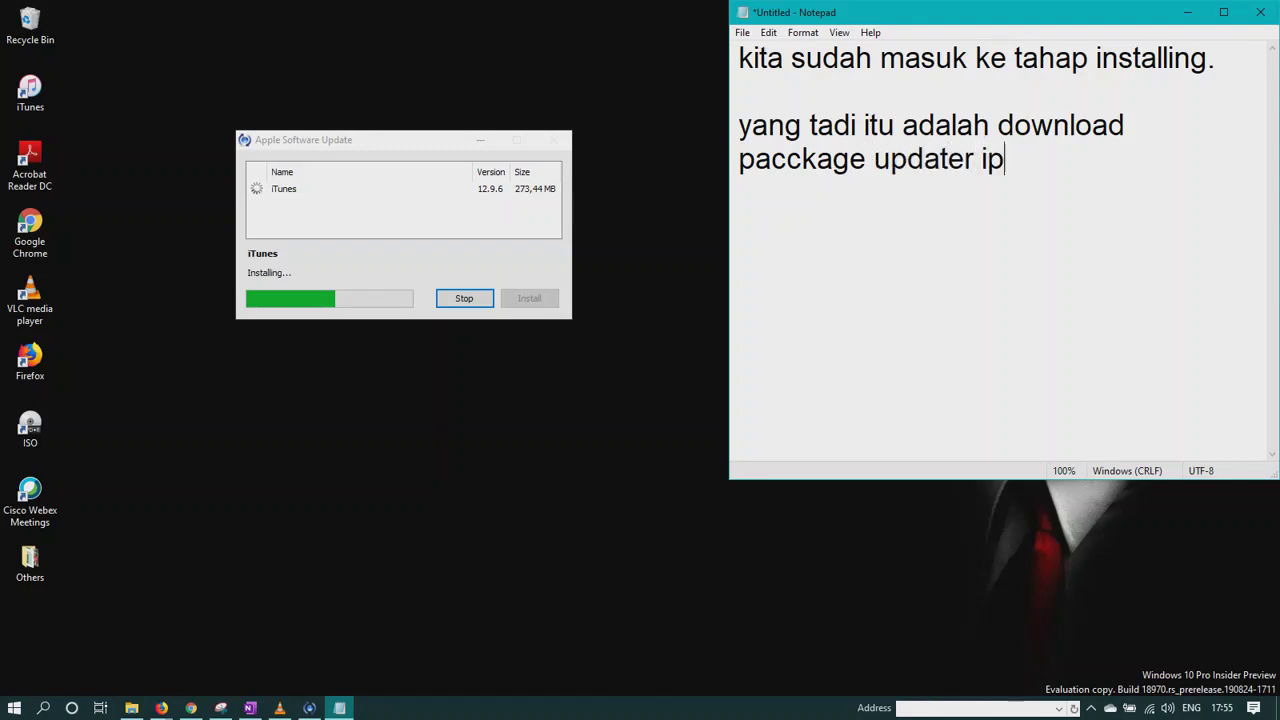
pyautogui.write('A')
pyautogui.press('BackSpace')
pyautogui.press('BackSpace')
pyautogui.write('Pad Mini')
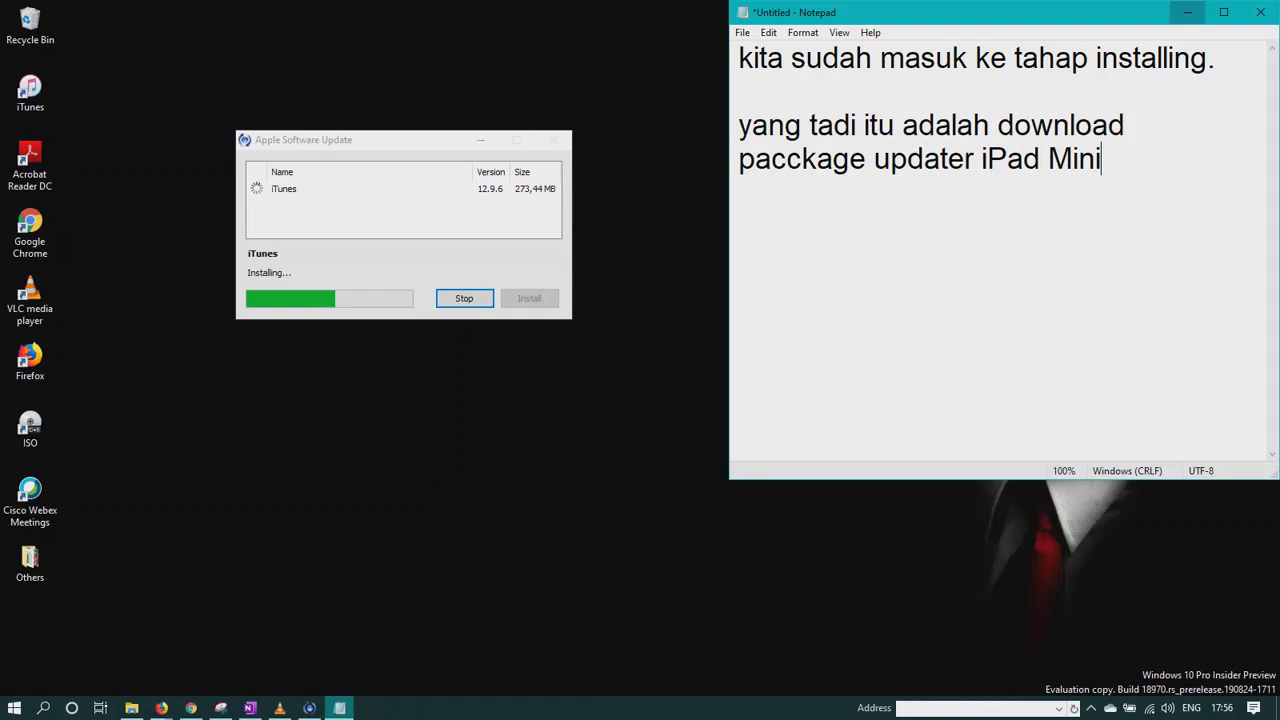
pyautogui.click(1187, 12)
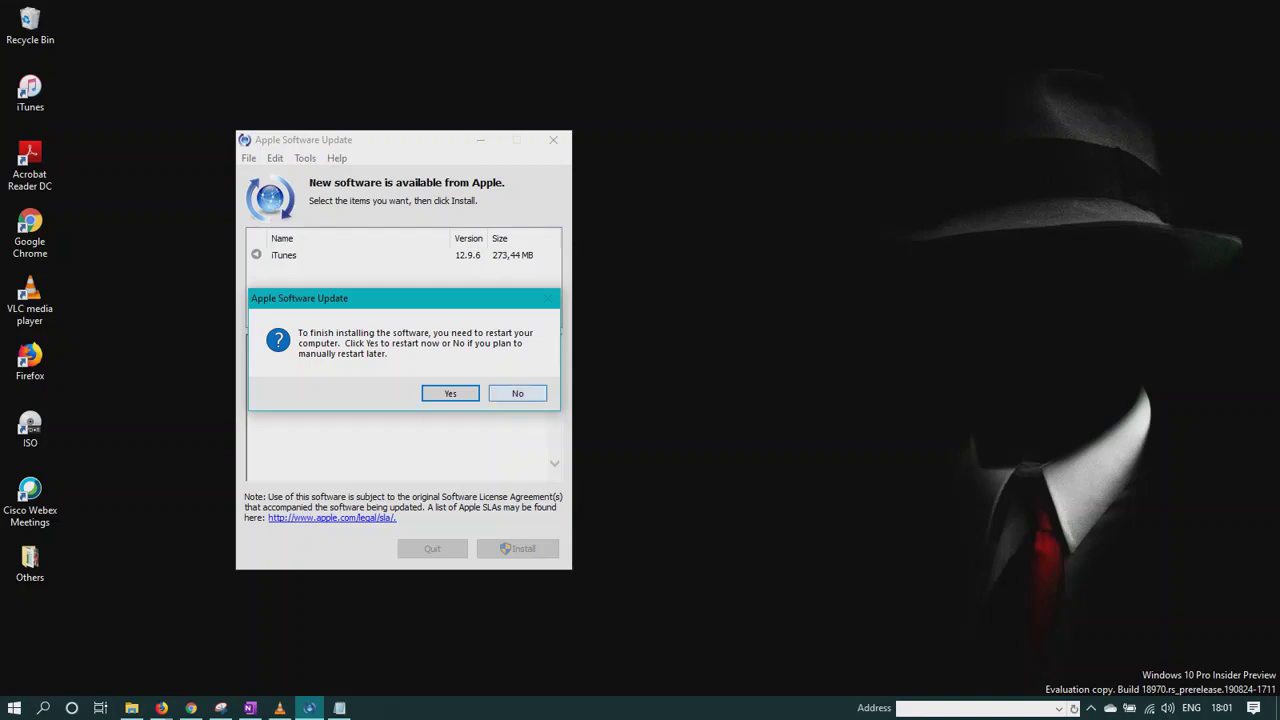
# Decline restarting the computer now and dismiss the Apple Software Update message
pyautogui.click(517, 393)
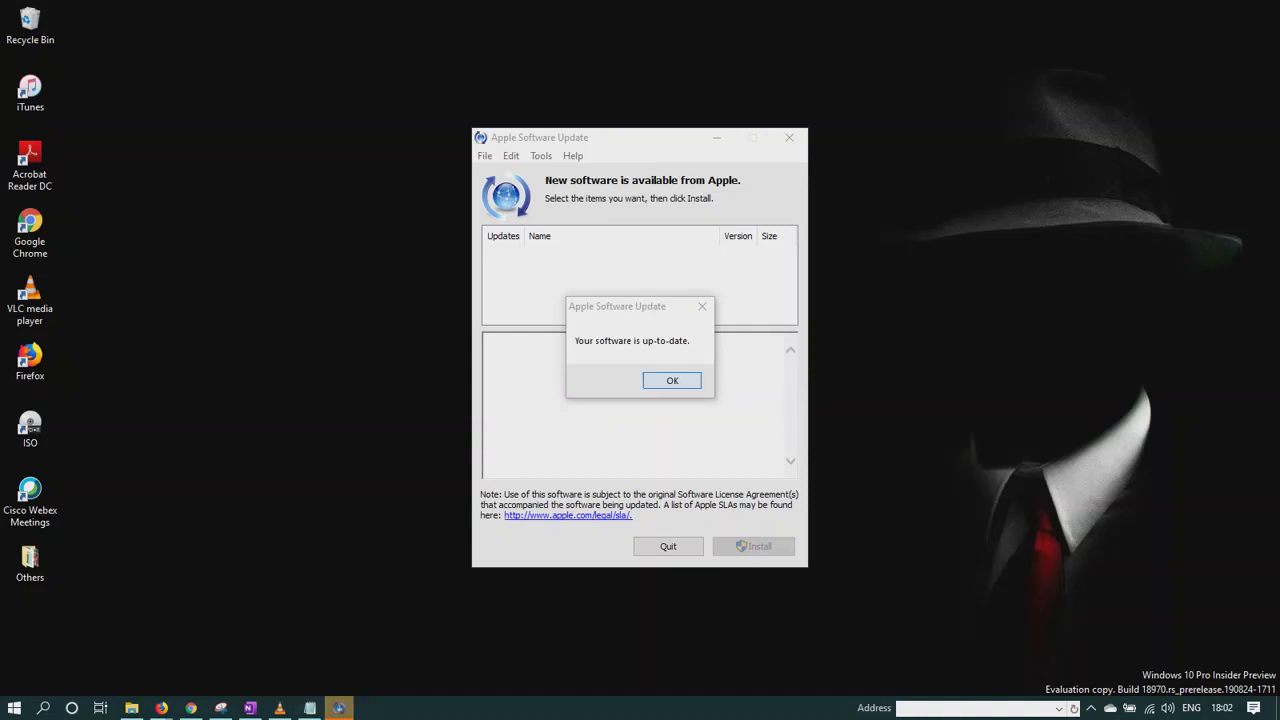
pyautogui.press('Return')
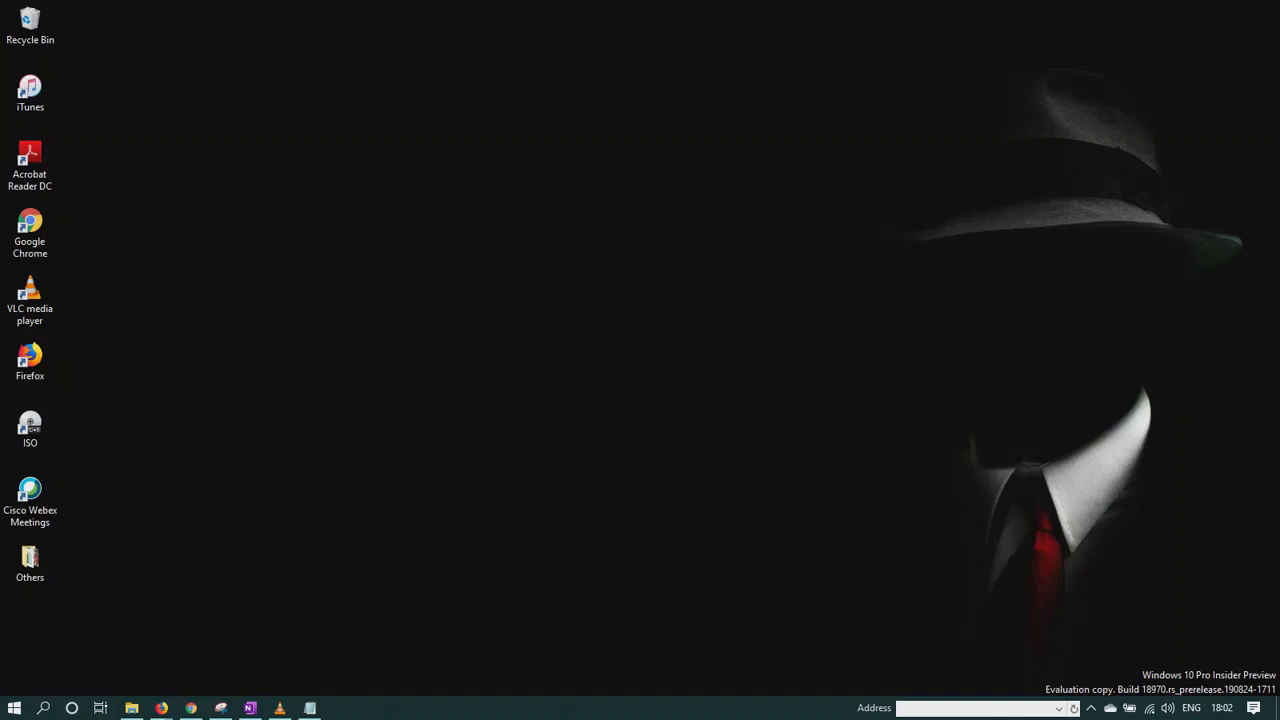
# Return to Notepad and replace the whole note with "sekarang kita hubungkan ipad kita ke notebooknya."
pyautogui.hotkey('alt', 'Tab')
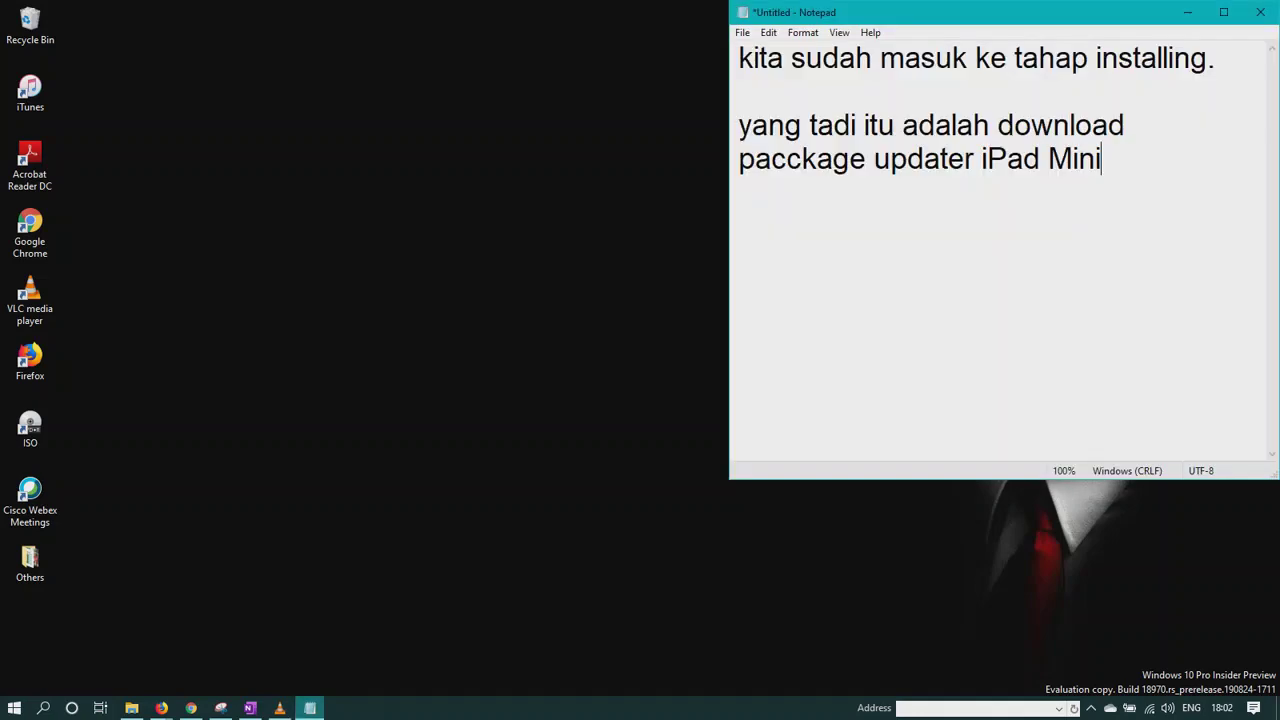
pyautogui.hotkey('ctrl', 'a')
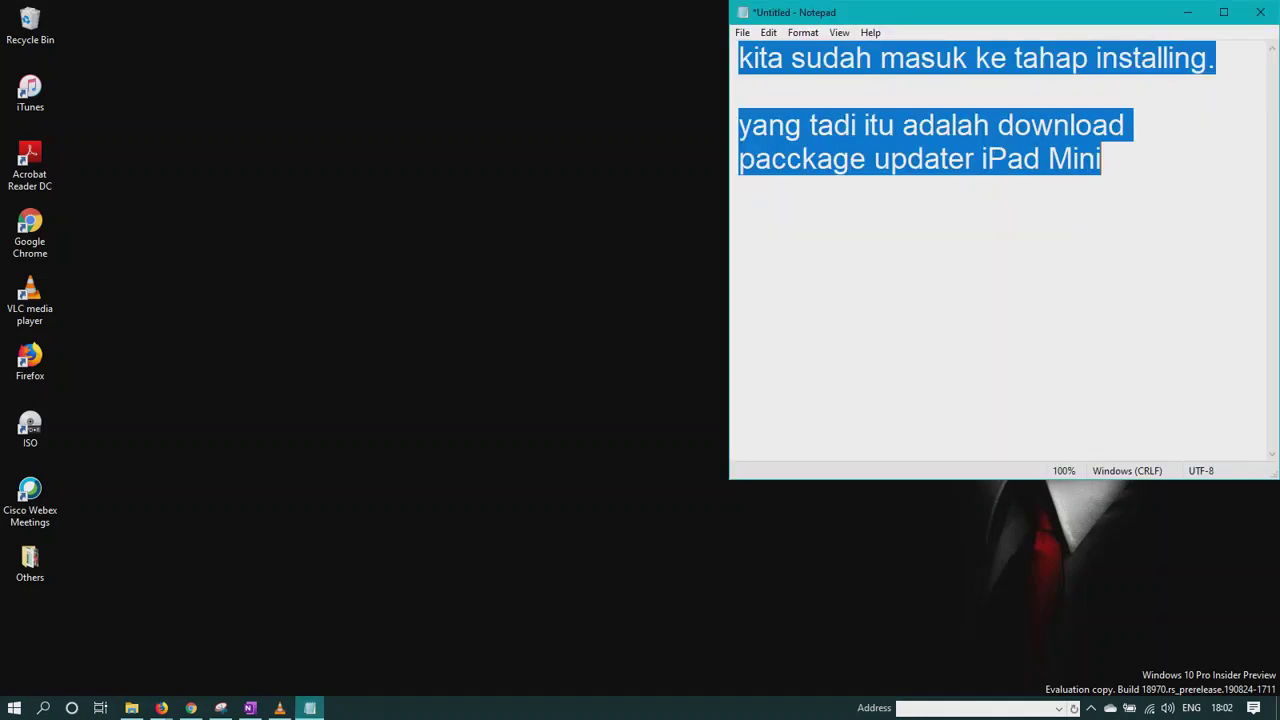
pyautogui.write('sekarang kita')
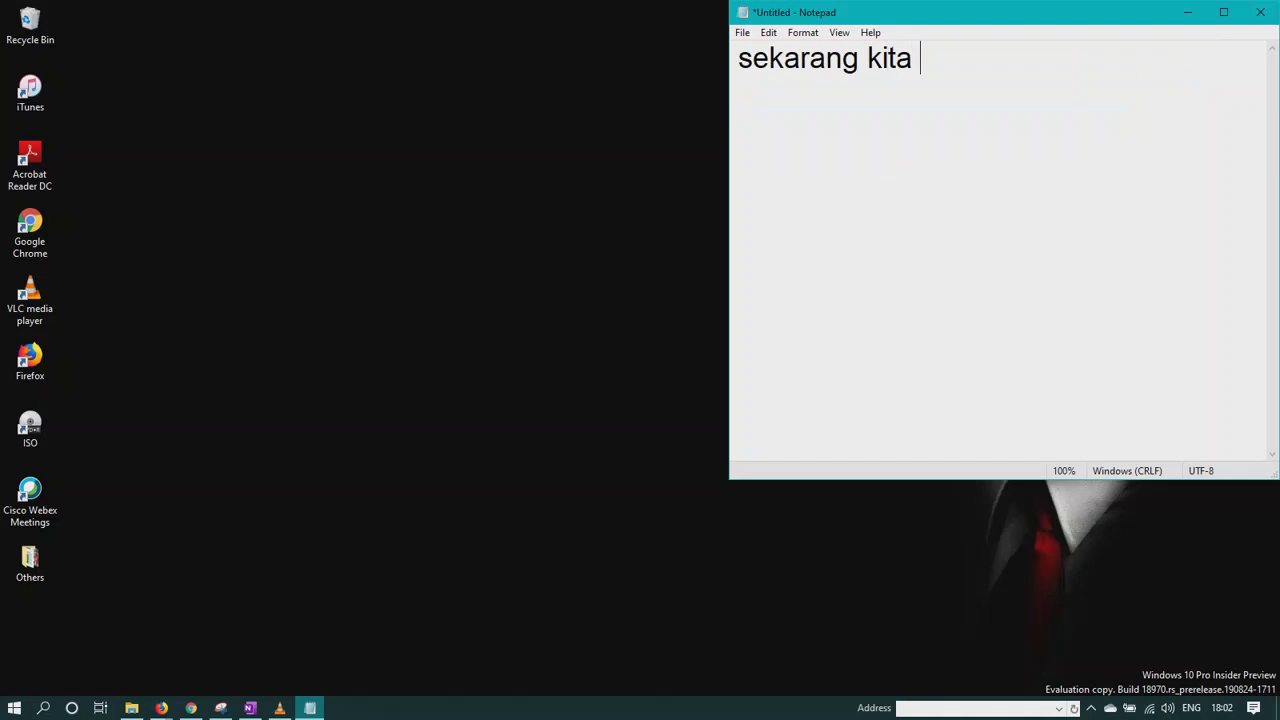
pyautogui.write(' hubungkan')
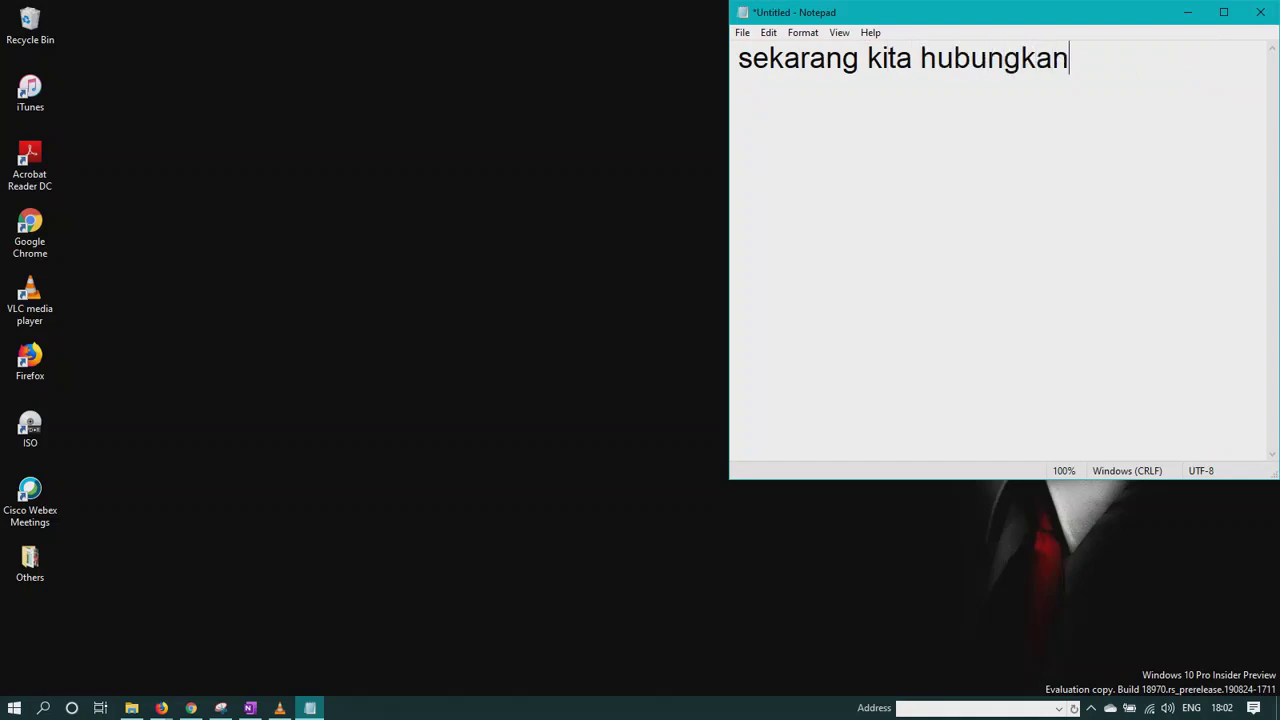
pyautogui.write(' ipad kita k')
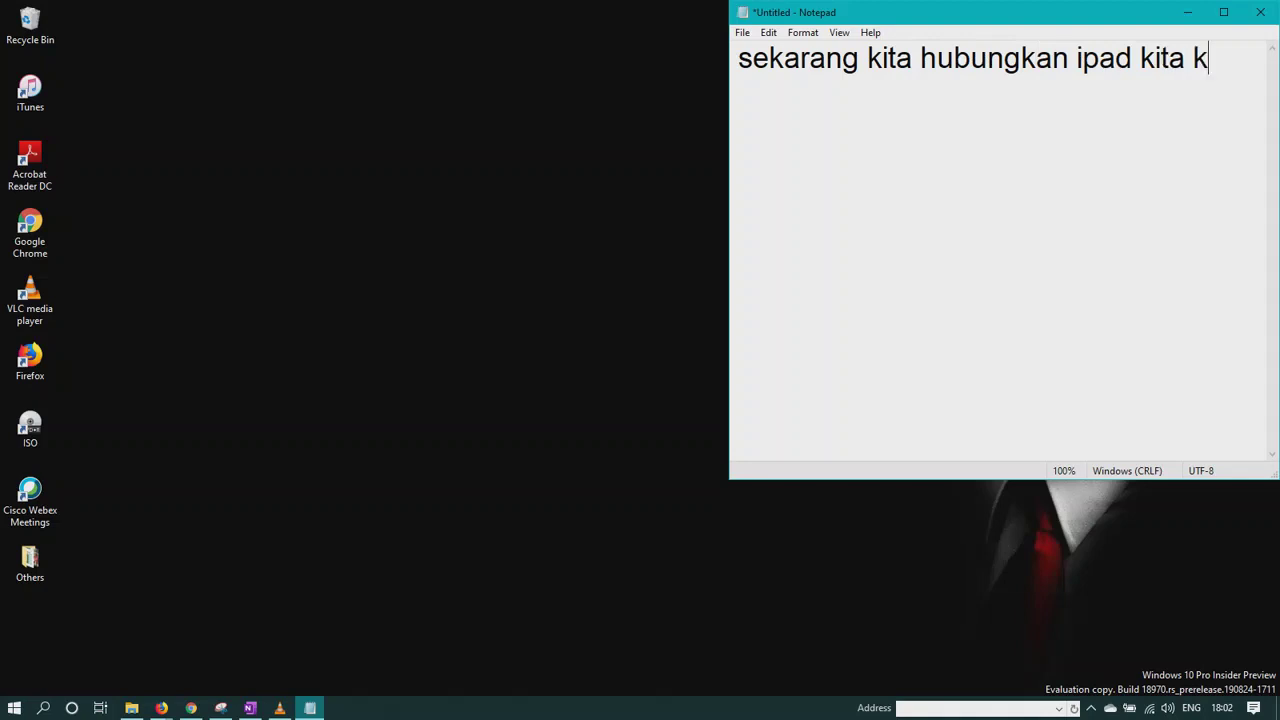
pyautogui.write('e noteb')
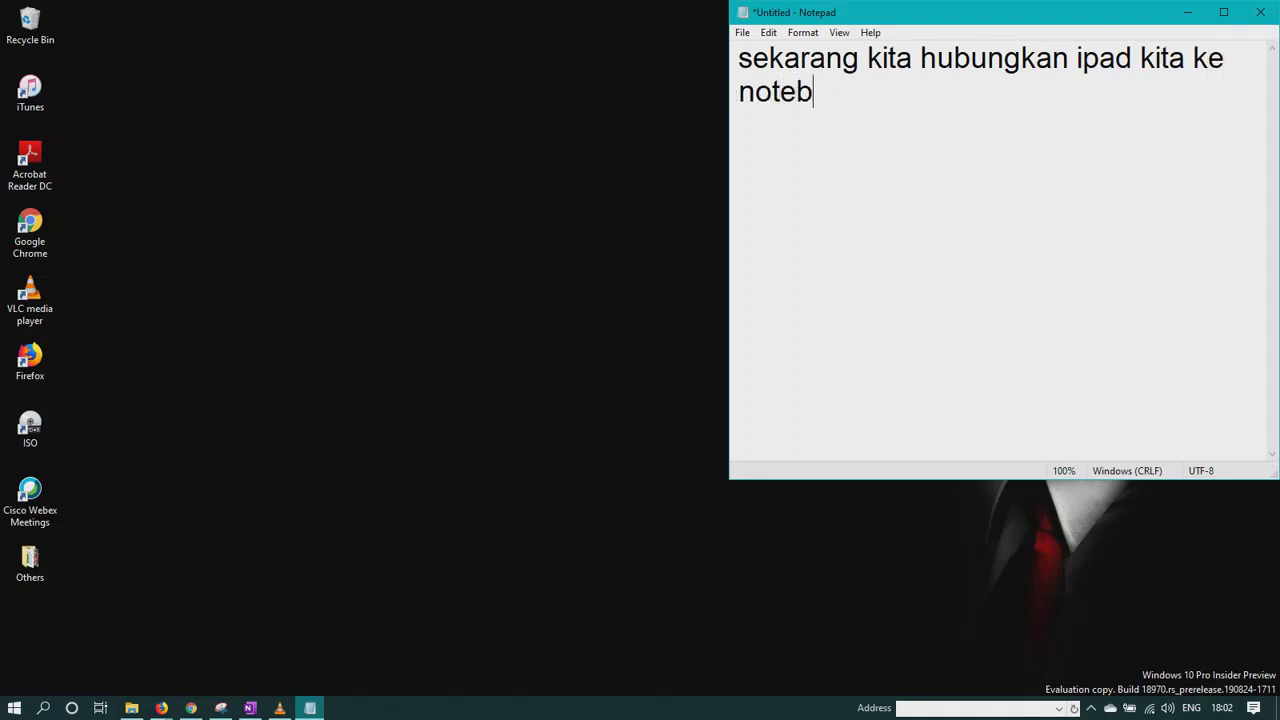
pyautogui.write('ooknya.')
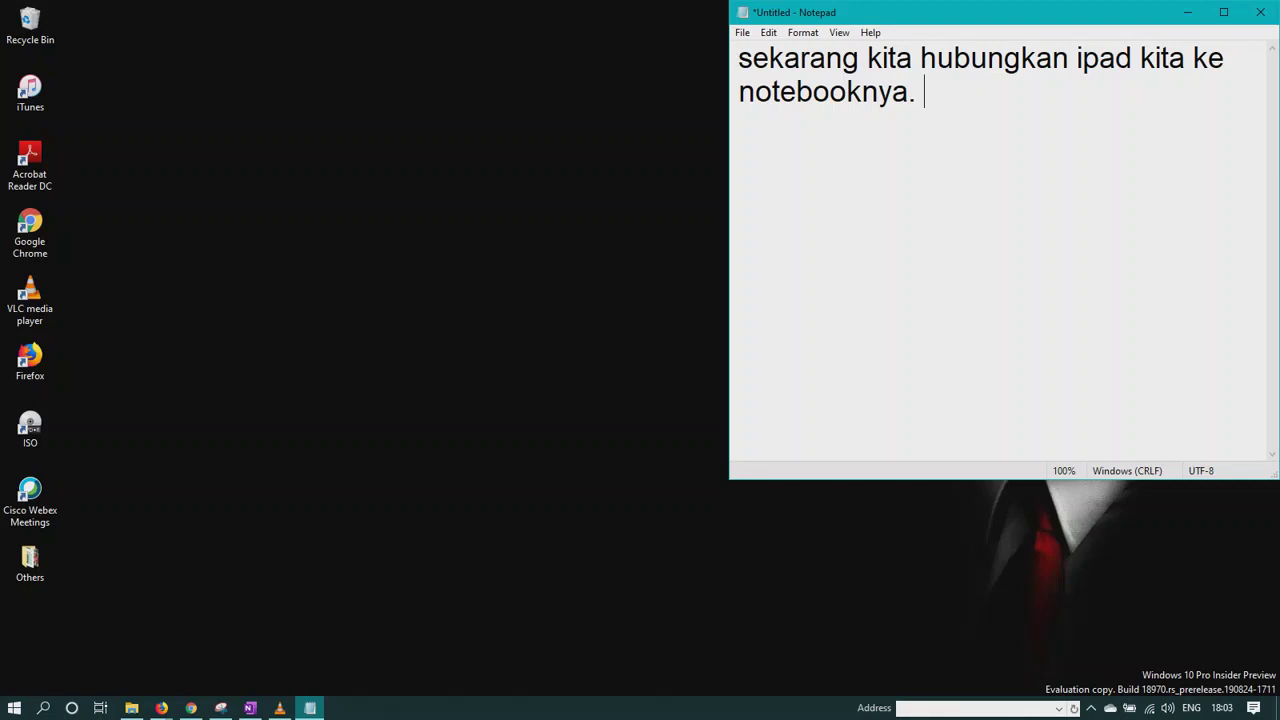
# Move the Notepad window closer to the desktop shortcuts and launch iTunes from the desktop
pyautogui.moveTo(950, 12); pyautogui.dragTo(369, 14)
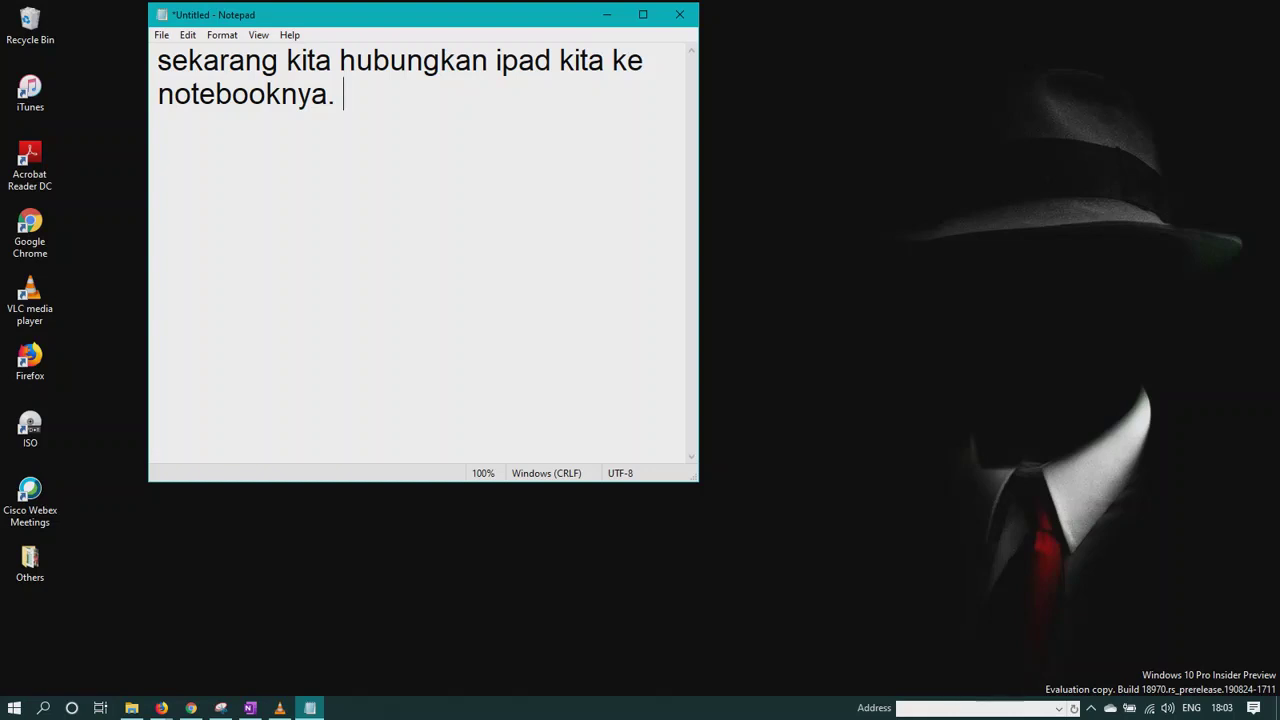
pyautogui.click(30, 90)
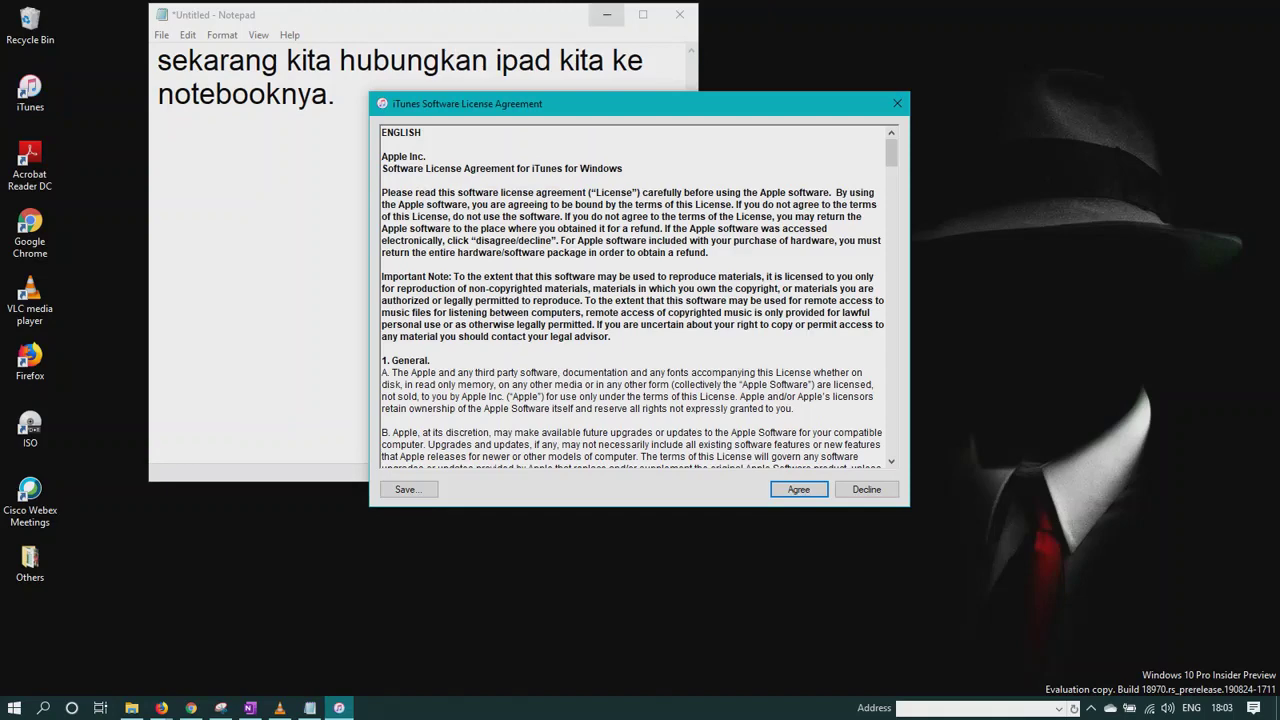
# Accept the iTunes license agreement and the update notice, and maximize the iTunes window
pyautogui.click(248, 94)
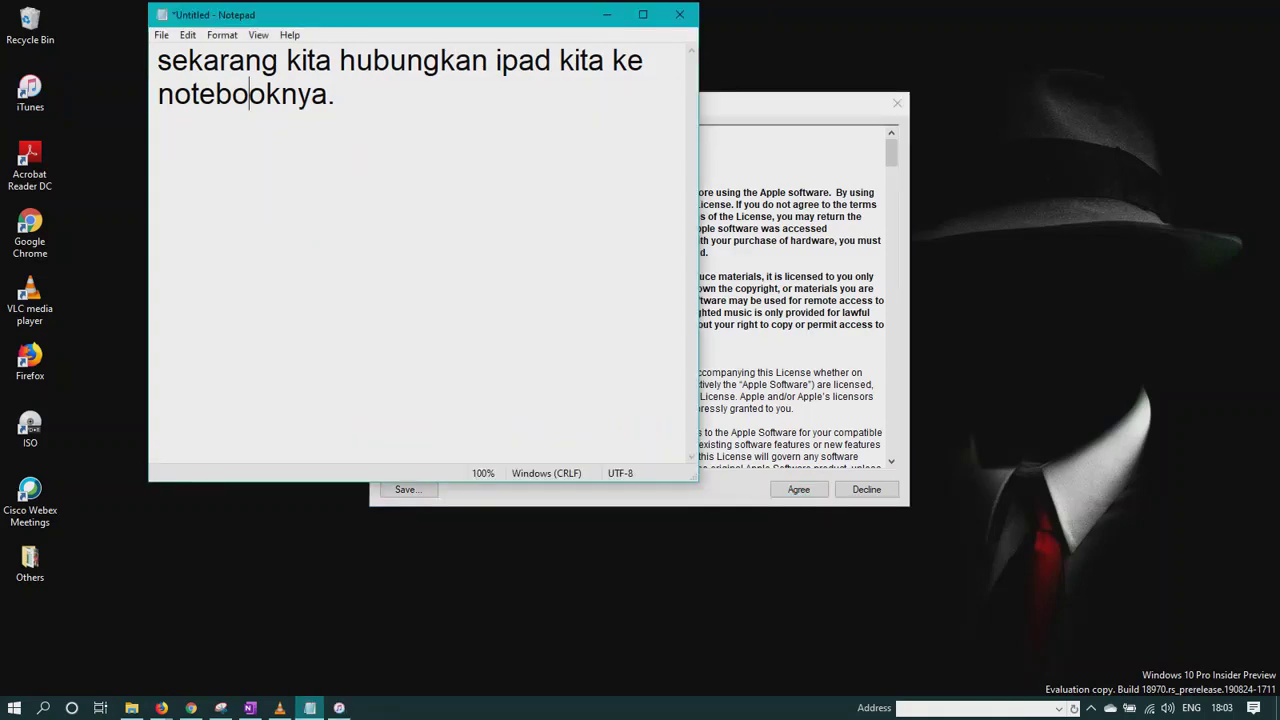
pyautogui.press('Escape')
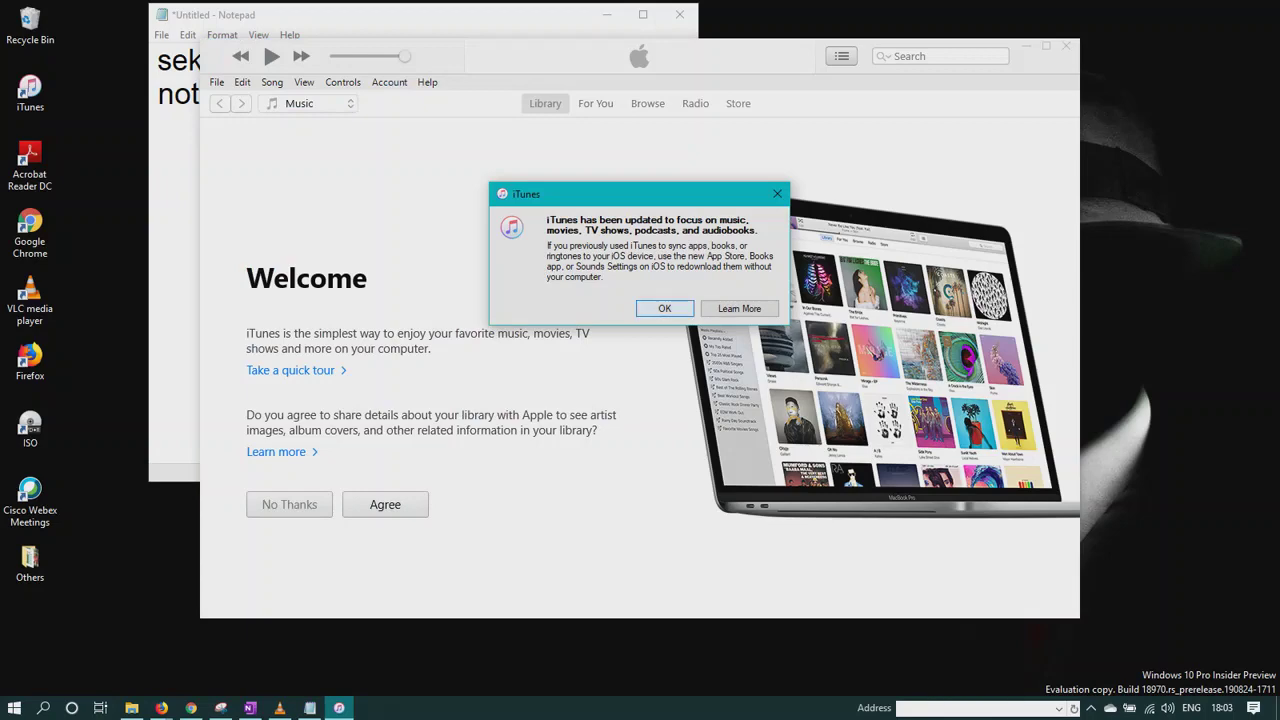
pyautogui.press('Return')
pyautogui.click(1045, 46)
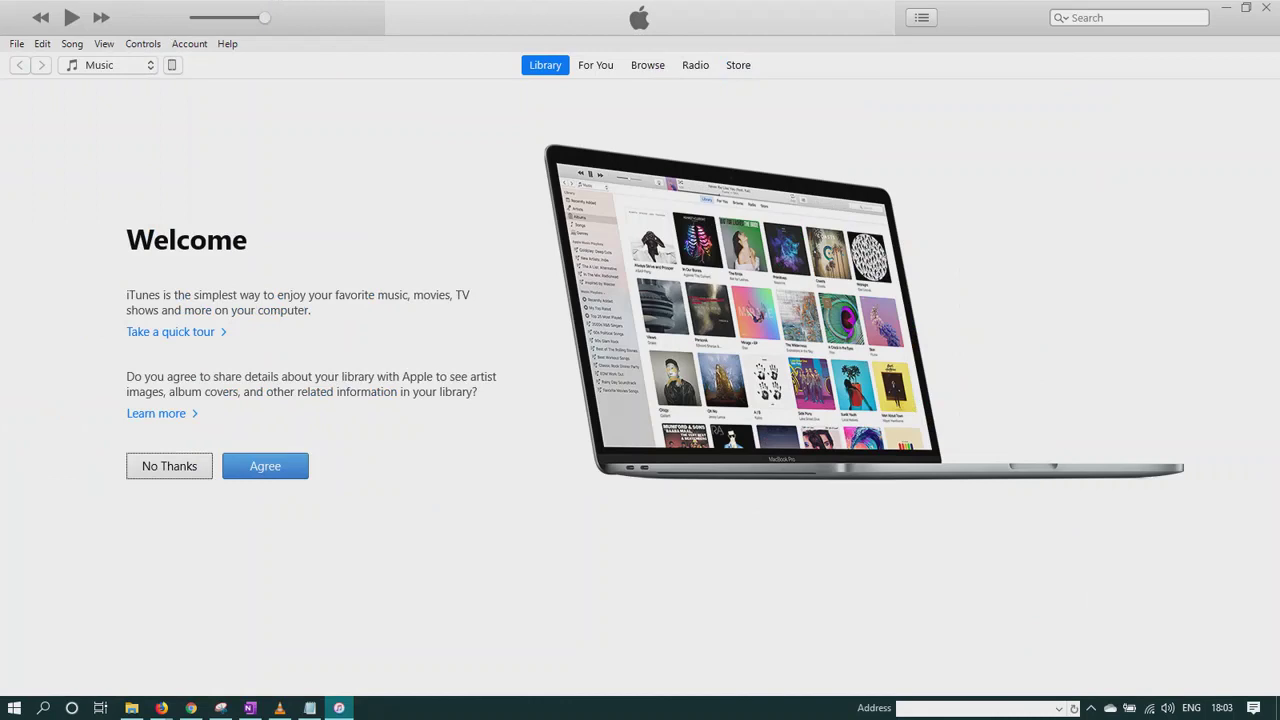
# Switch to Notepad and append "ini kita masuk ke tampilan interface apple" to the note
pyautogui.click(310, 708)
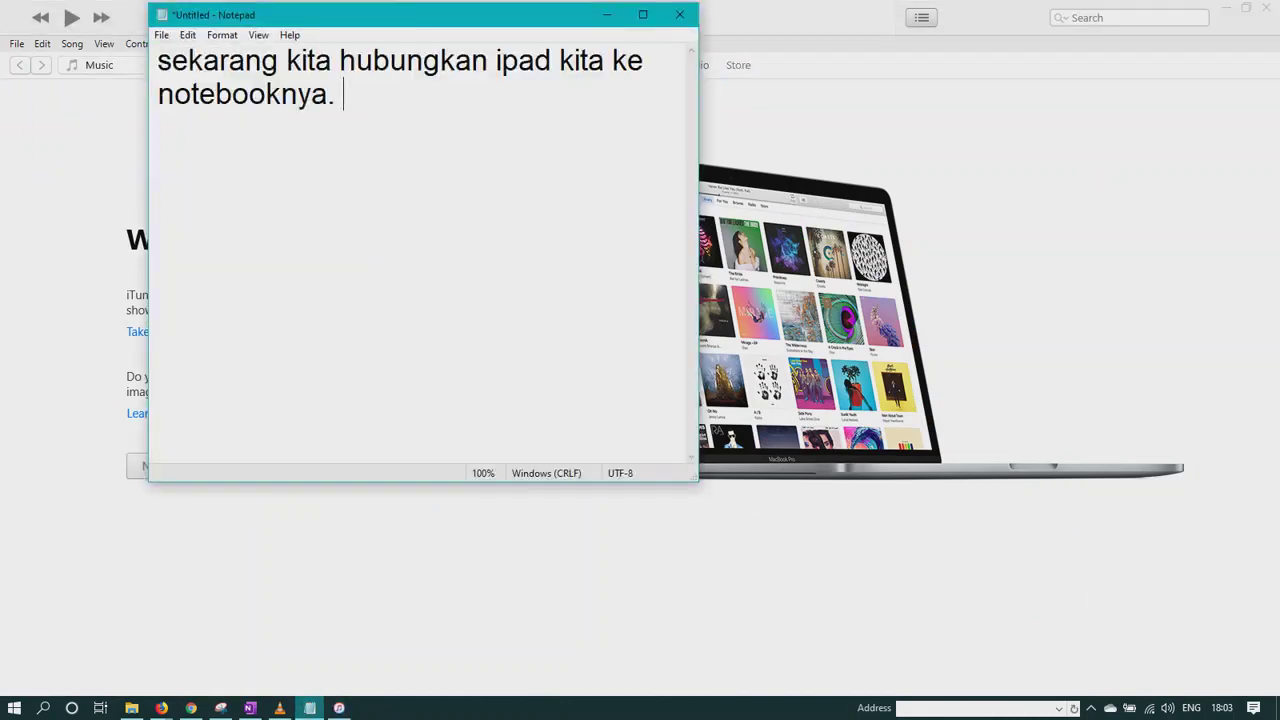
pyautogui.write('ini kita masuk ke tamp')
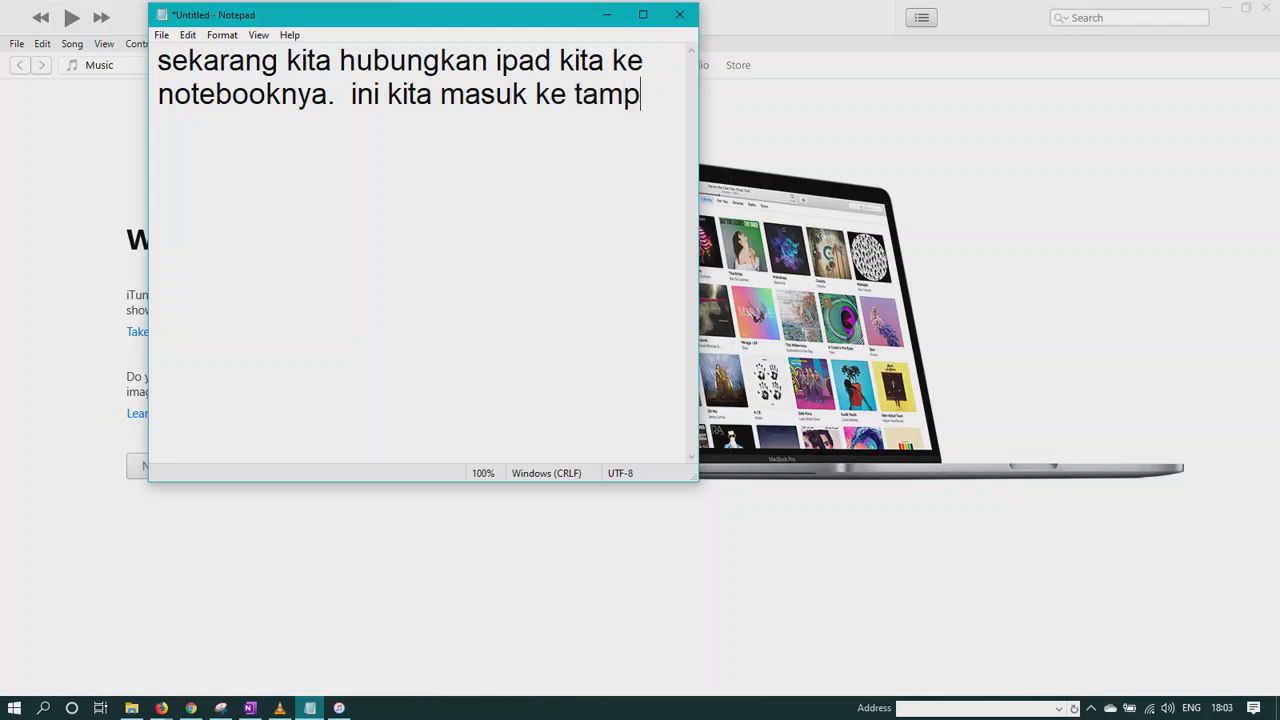
pyautogui.write('ilan interva')
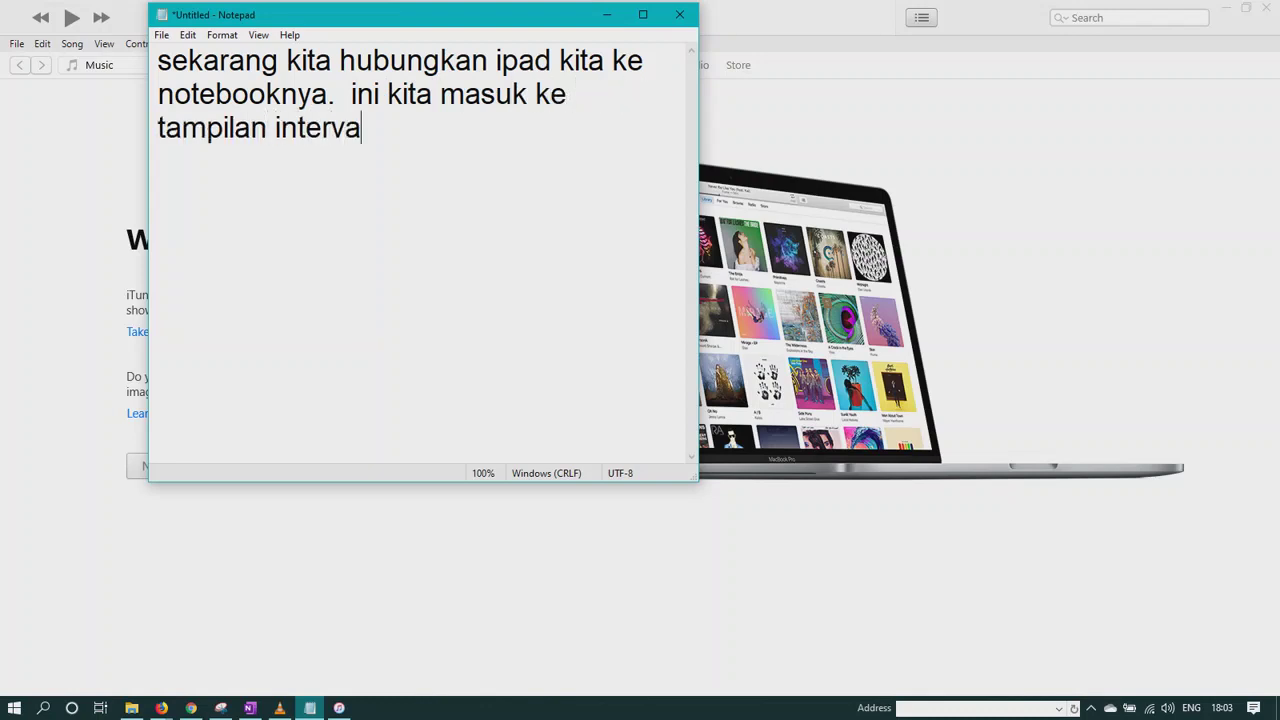
pyautogui.write('ce')
pyautogui.press('BackSpace')
pyautogui.press('BackSpace')
pyautogui.press('BackSpace')
pyautogui.press('BackSpace')
pyautogui.write('face apple')
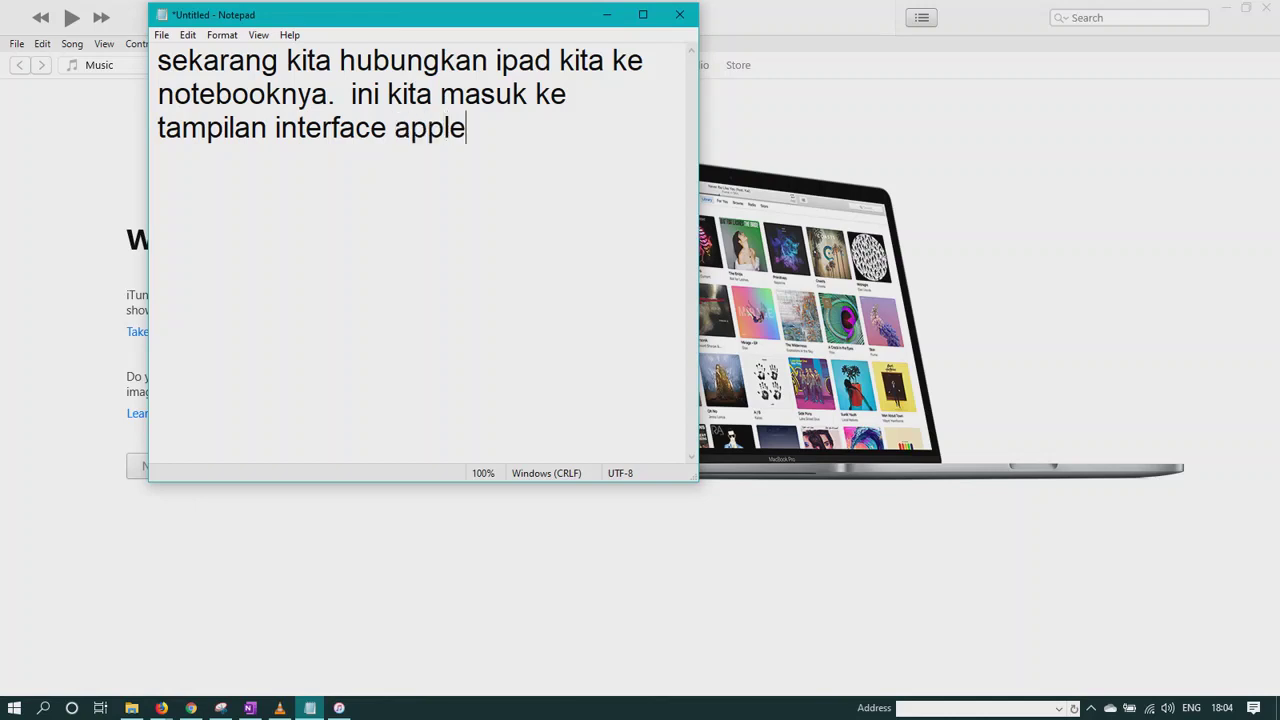
# Return to iTunes and agree on the Welcome screen to share library details with Apple
pyautogui.hotkey('alt', 'Tab')
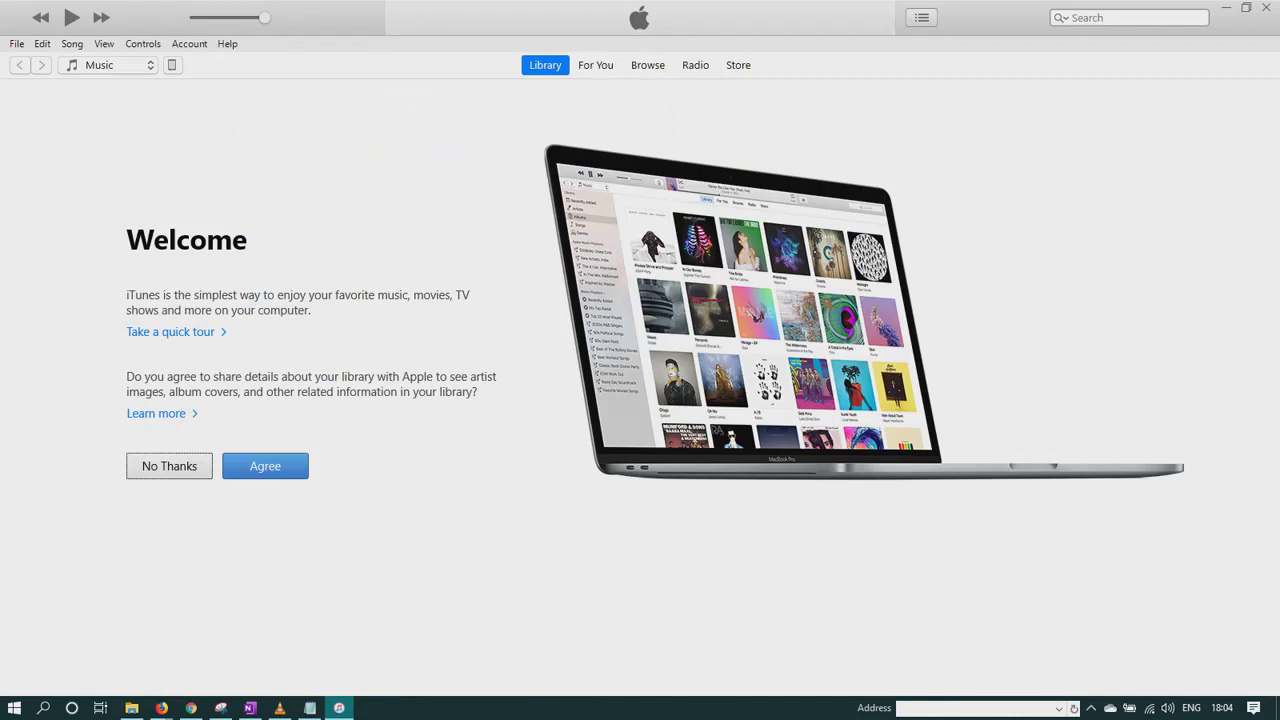
pyautogui.press('Return')
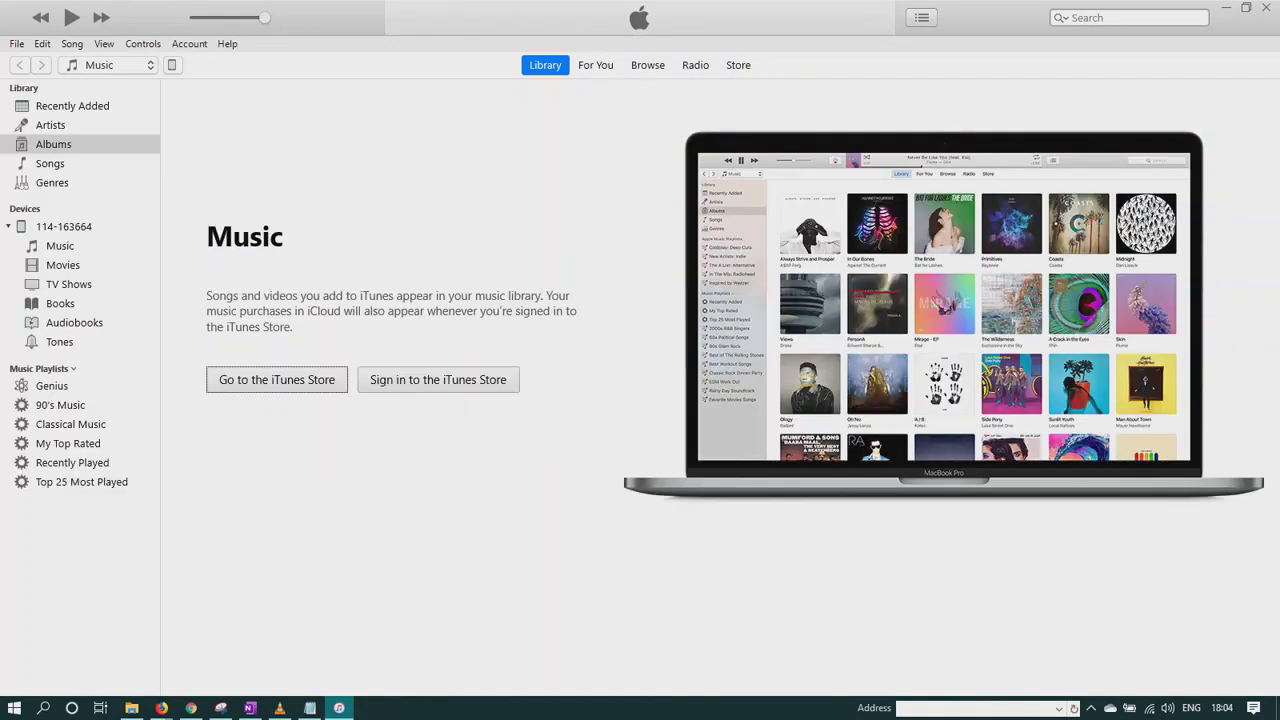
# Switch to Notepad and replace the whole note with "disini kita coba mau update ipad yang versinya masih"
pyautogui.hotkey('alt', 'Tab')
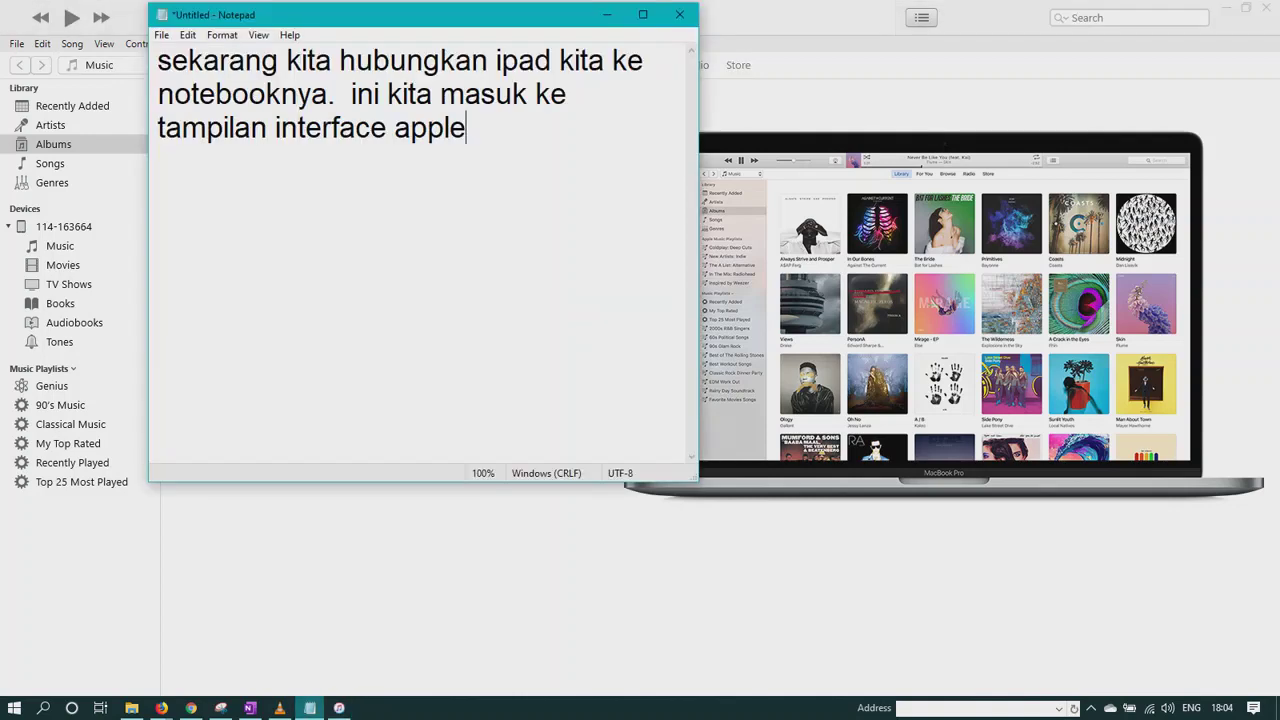
pyautogui.hotkey('ctrl', 'a')
pyautogui.write('disn')
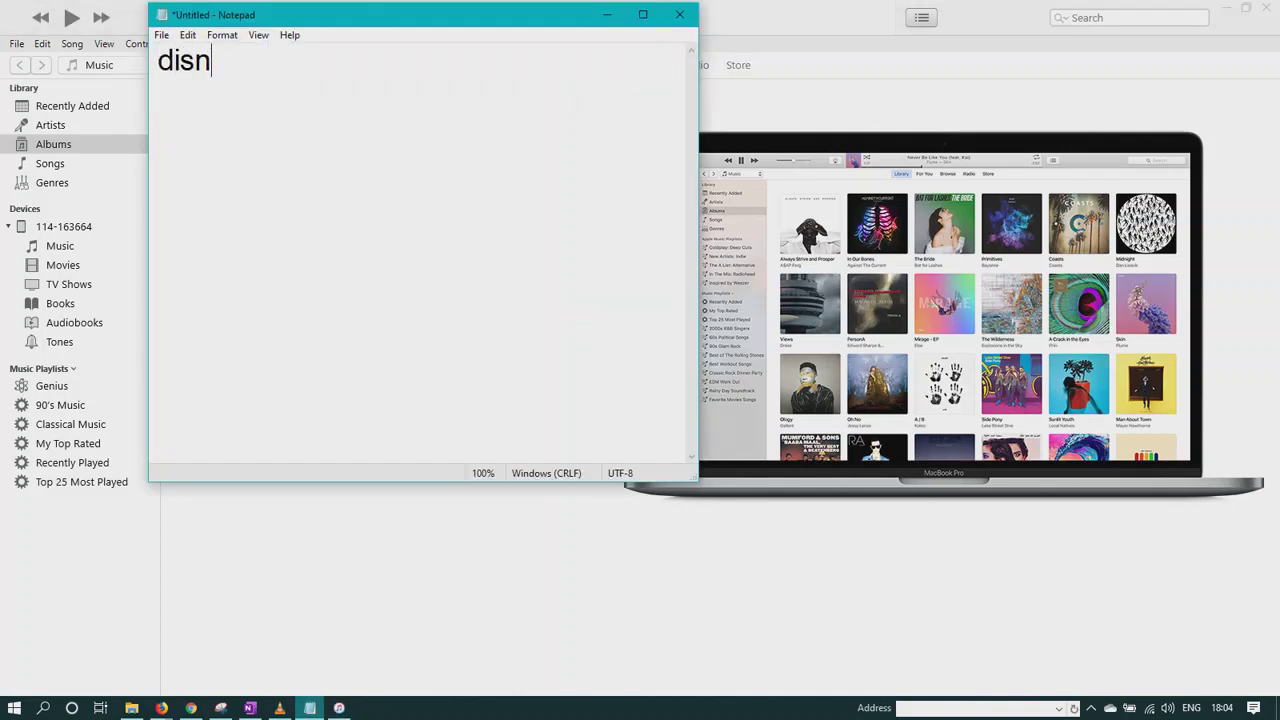
pyautogui.press('BackSpace')
pyautogui.write('ini ')
pyautogui.write('kita coba mau update')
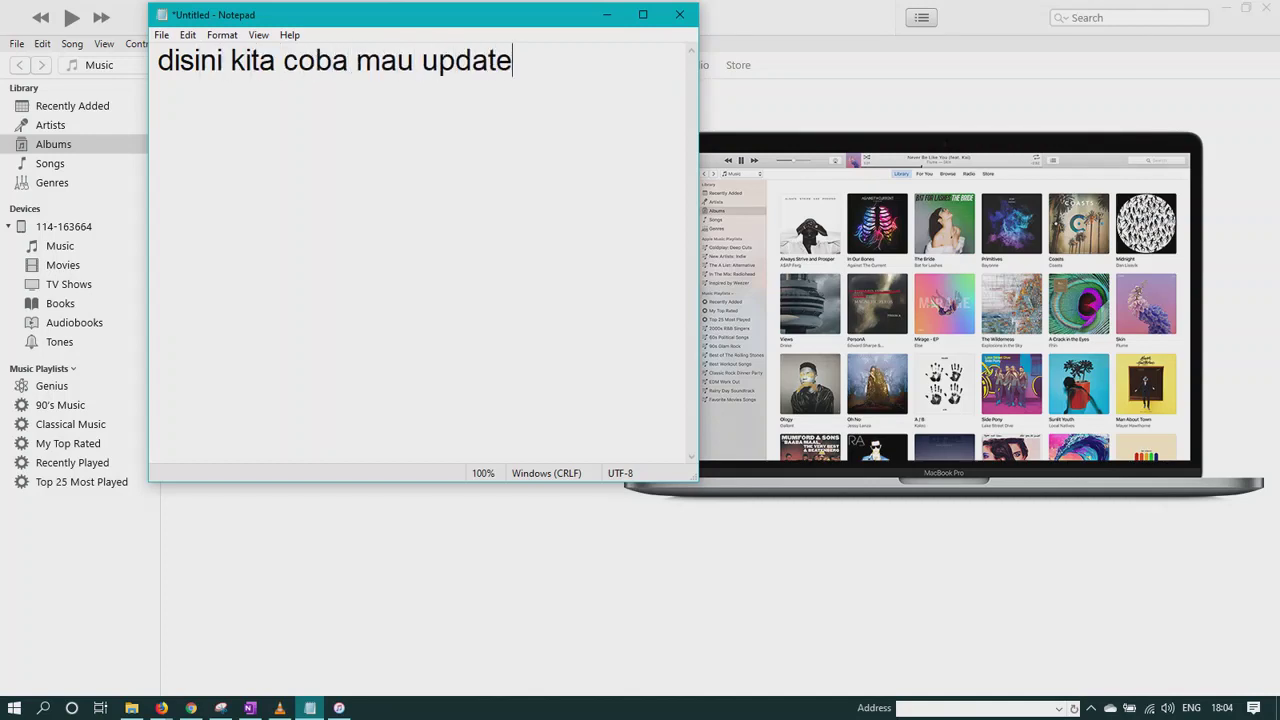
pyautogui.write(' ipad')
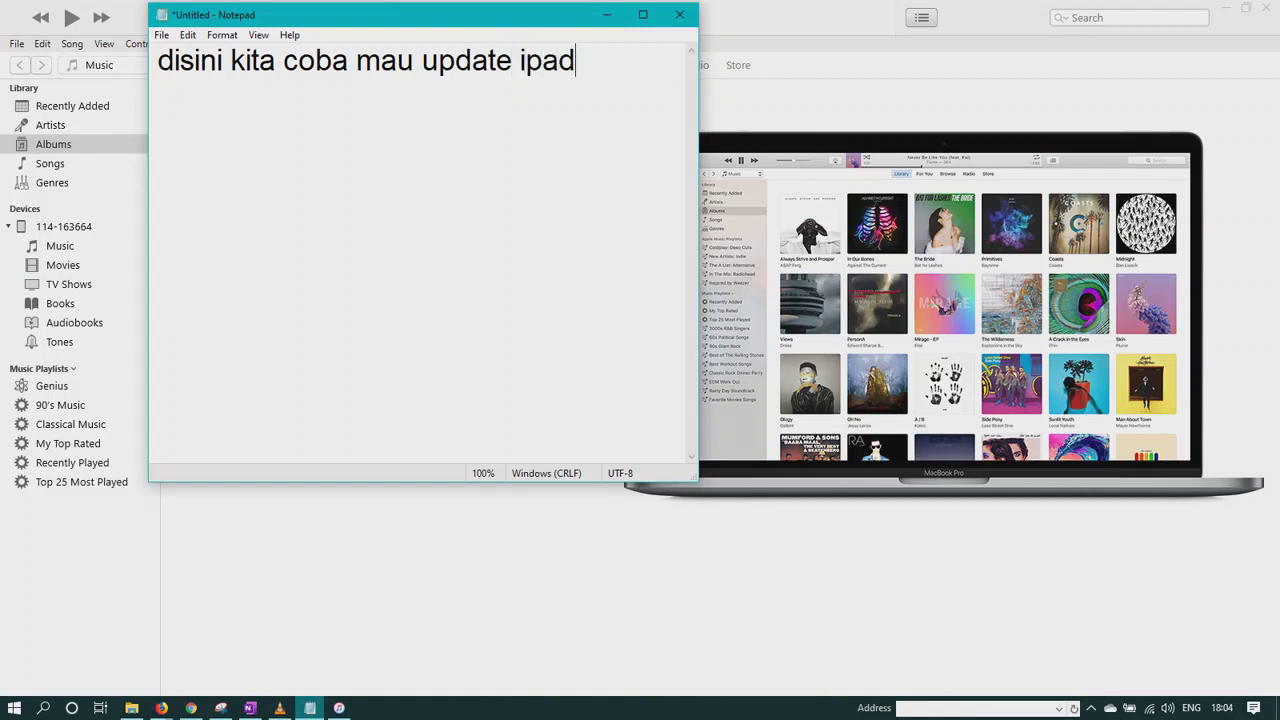
pyautogui.write(' yang versin')
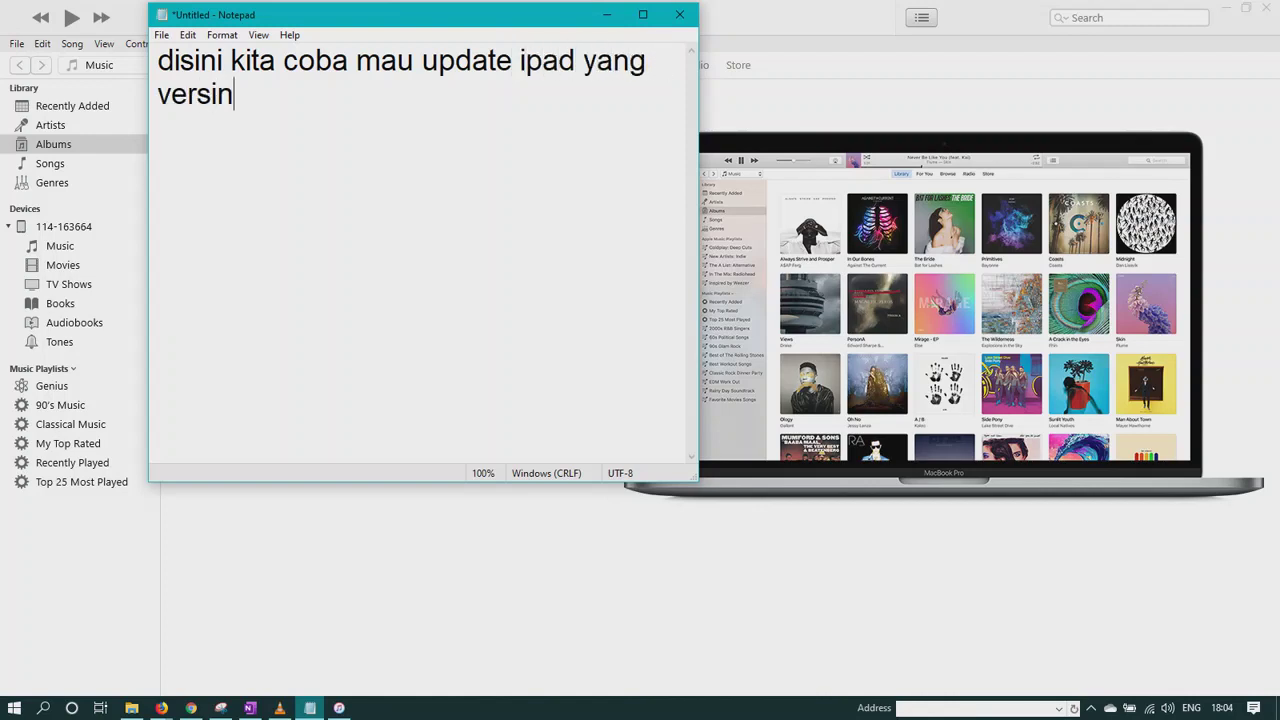
pyautogui.write('ya masih 9')
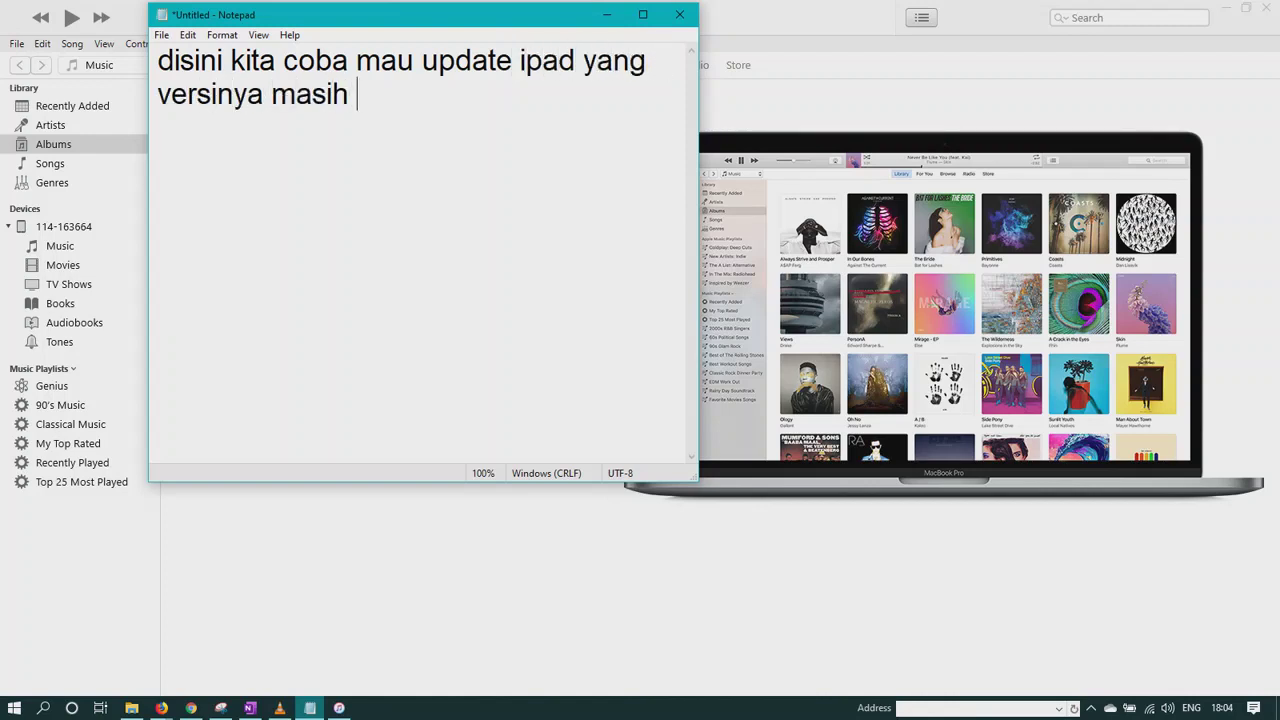
# Replace the note's ending "versinya masih" with "versi iOS nya masih 9 menjadi latest update / update terbarunya"
pyautogui.press('BackSpace')
pyautogui.press('BackSpace')
pyautogui.press('BackSpace')
pyautogui.press('BackSpace')
pyautogui.press('BackSpace')
pyautogui.press('BackSpace')
pyautogui.press('BackSpace')
pyautogui.press('BackSpace')
pyautogui.press('BackSpace')
pyautogui.press('BackSpace')
pyautogui.press('BackSpace')
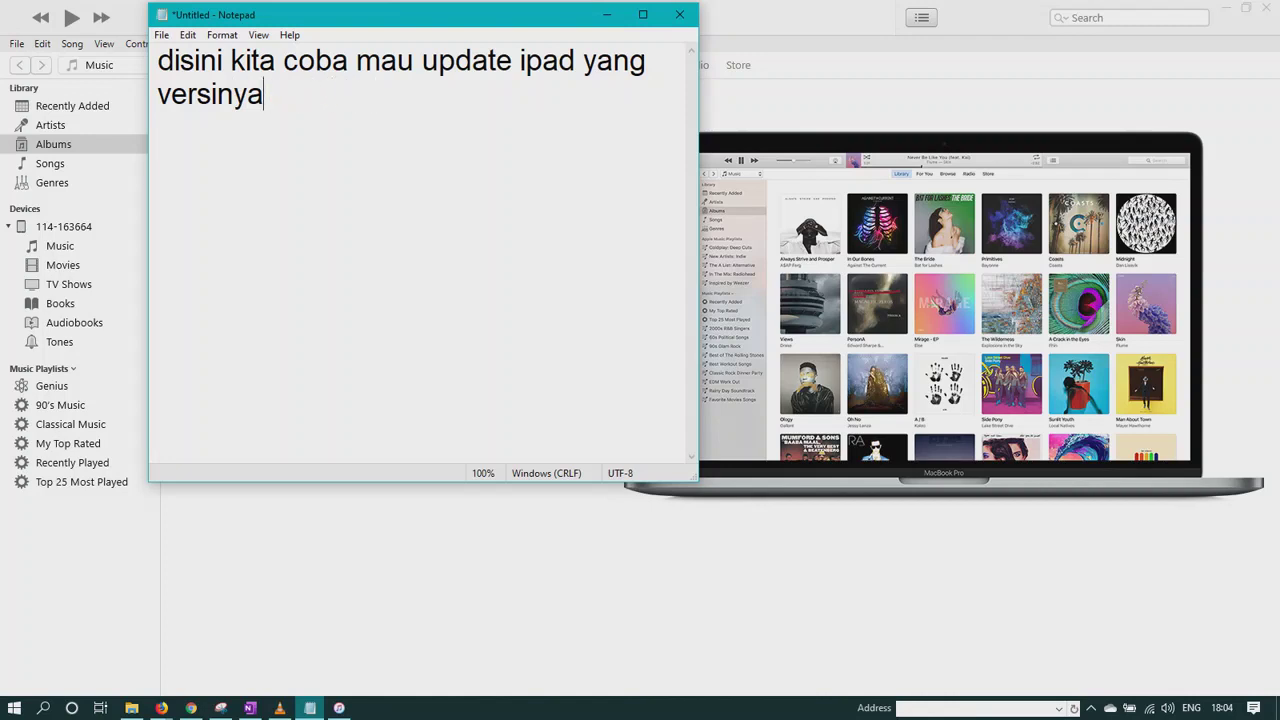
pyautogui.write('i')
pyautogui.write('OS nya m')
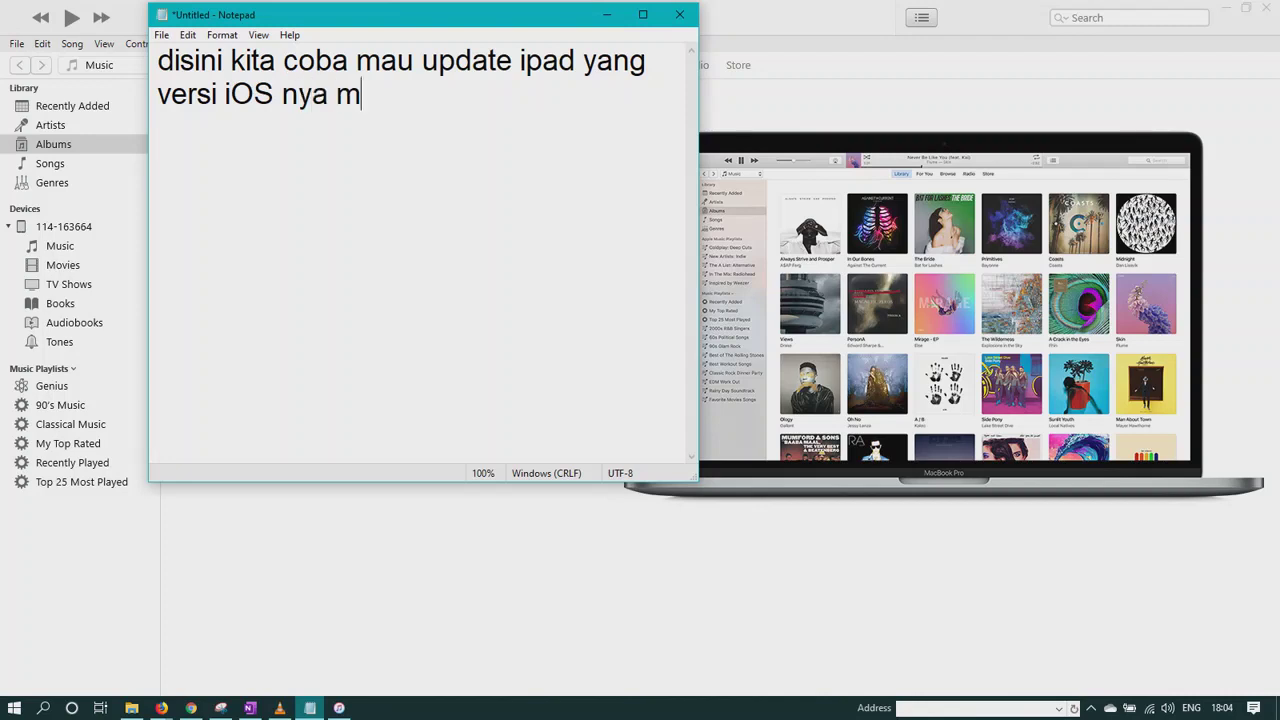
pyautogui.write('asih 9 men')
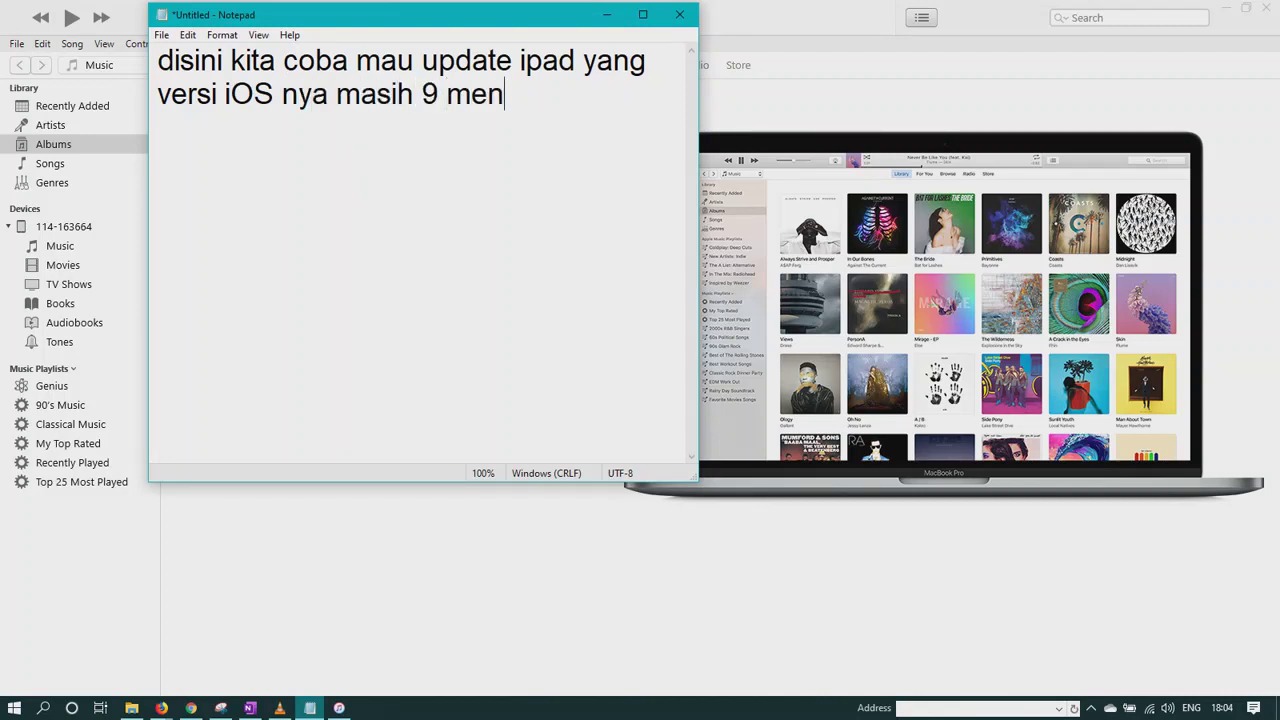
pyautogui.write('jadi latest update')
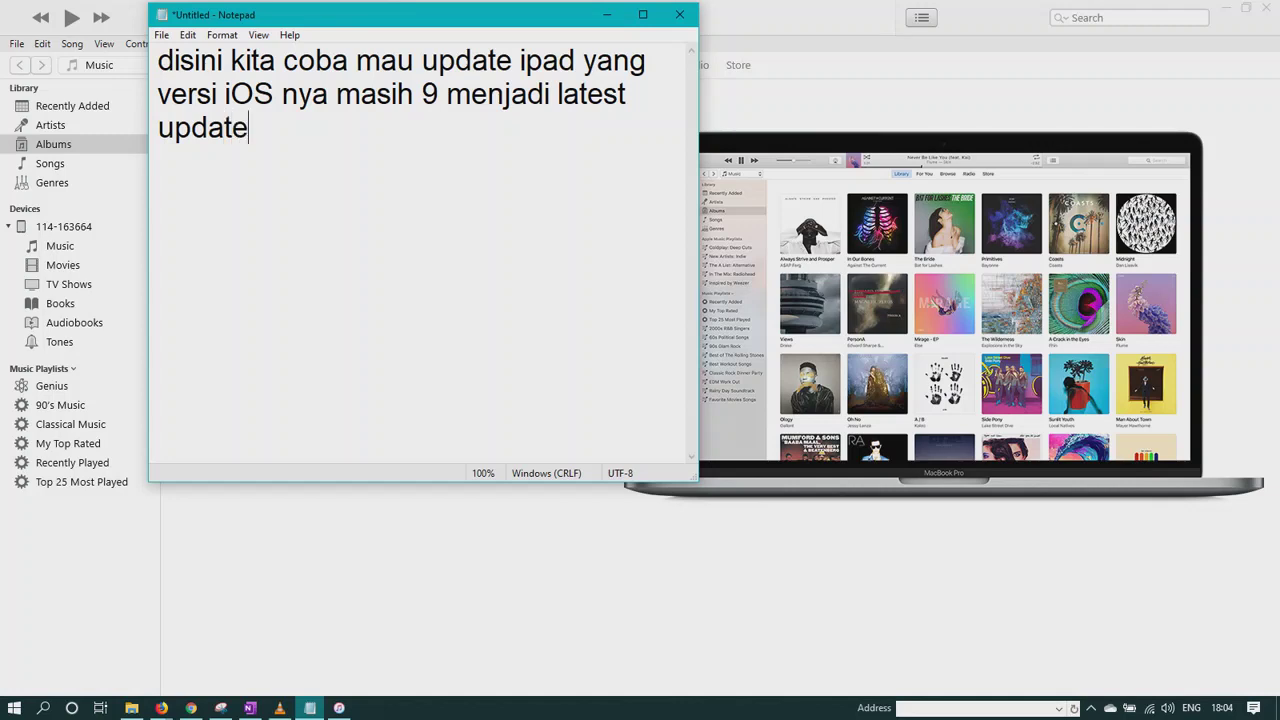
pyautogui.write(' / update terbarunya')
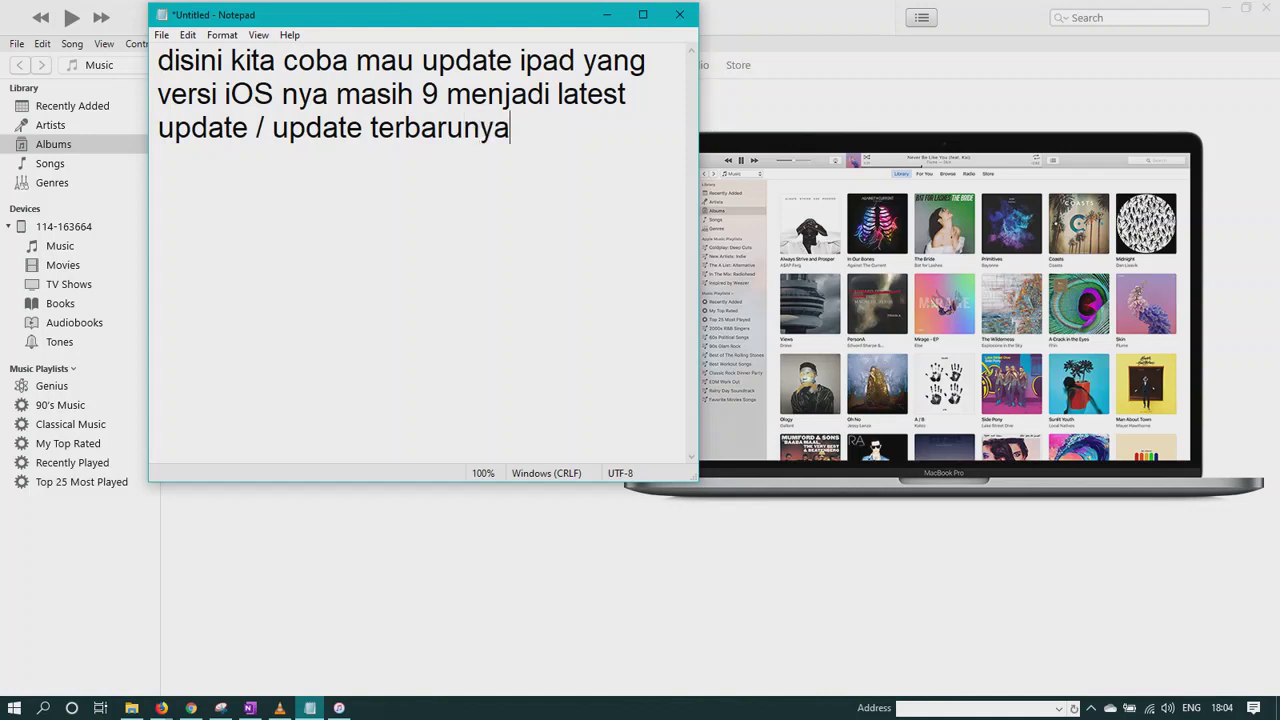
# Switch to iTunes, open the connected iPad's page and continue past the "Welcome to Your New iPad" screen
pyautogui.hotkey('alt', 'Tab')
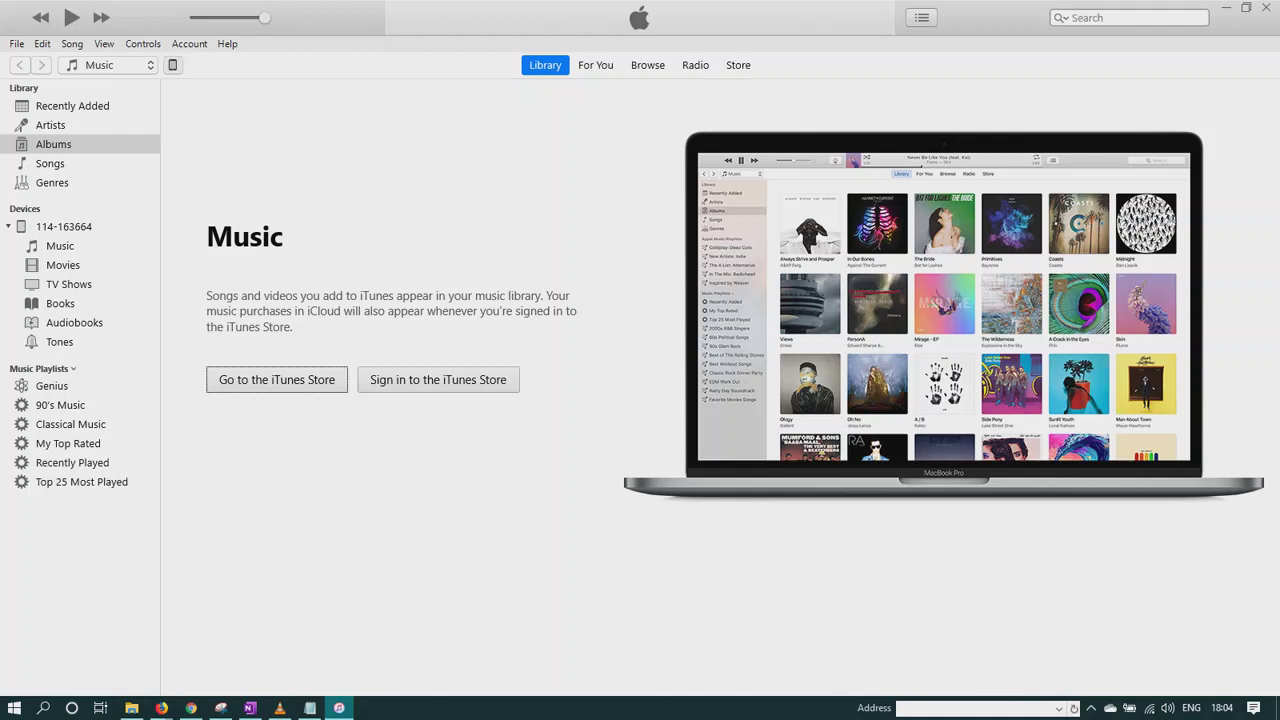
pyautogui.click(172, 65)
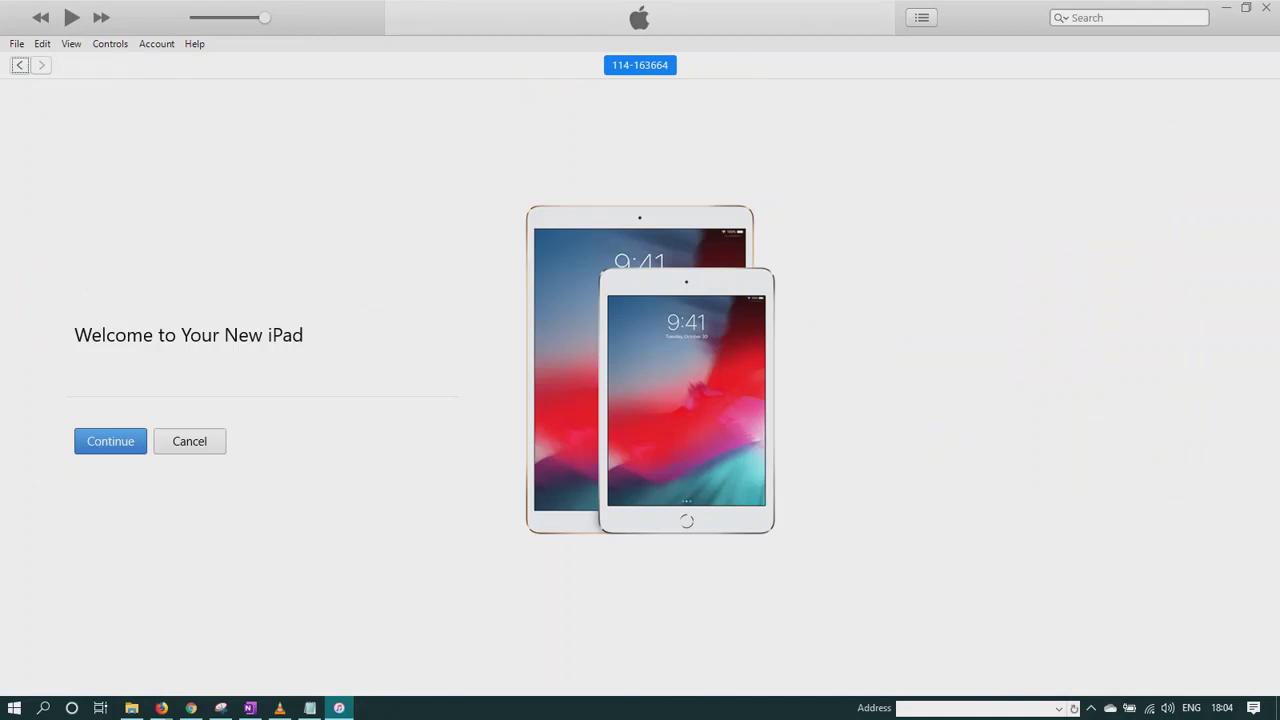
pyautogui.press('Return')
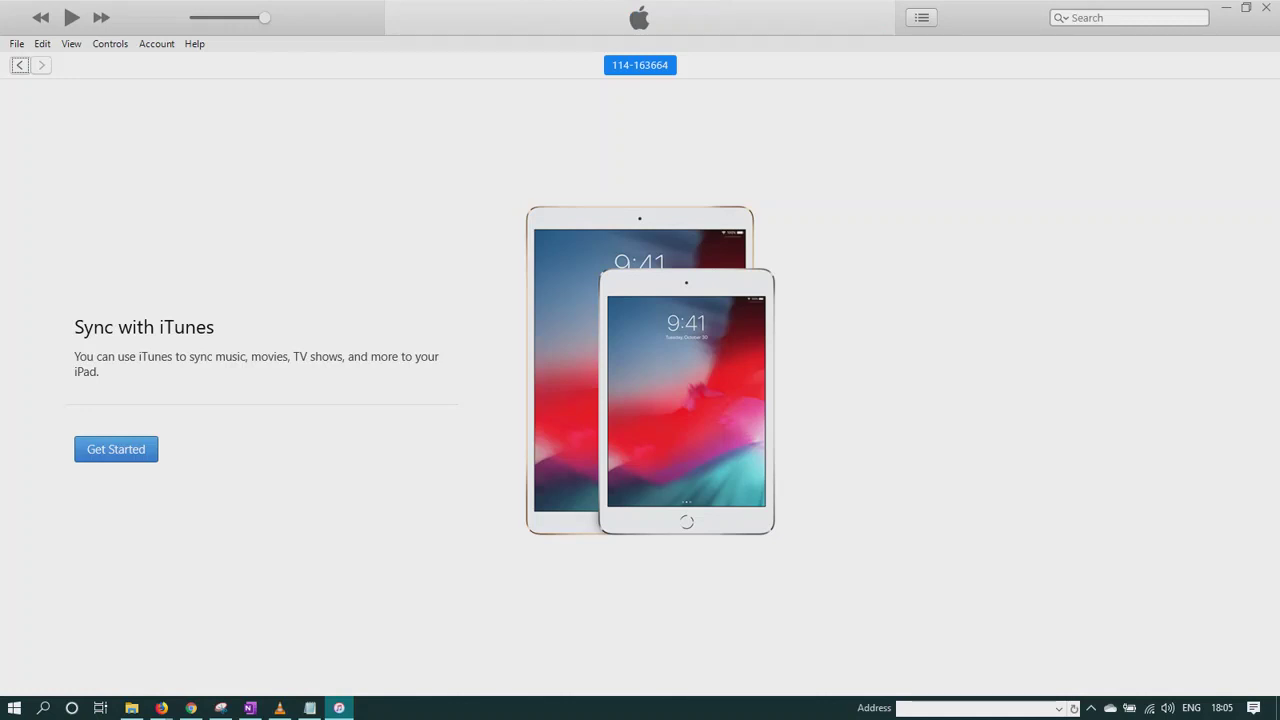
# Bring Notepad up clear of the sync text and replace the note with "guys bisa lihat barusan yang terjadi adalah penghubungan antara ipad dan NB nya"
pyautogui.click(310, 708)
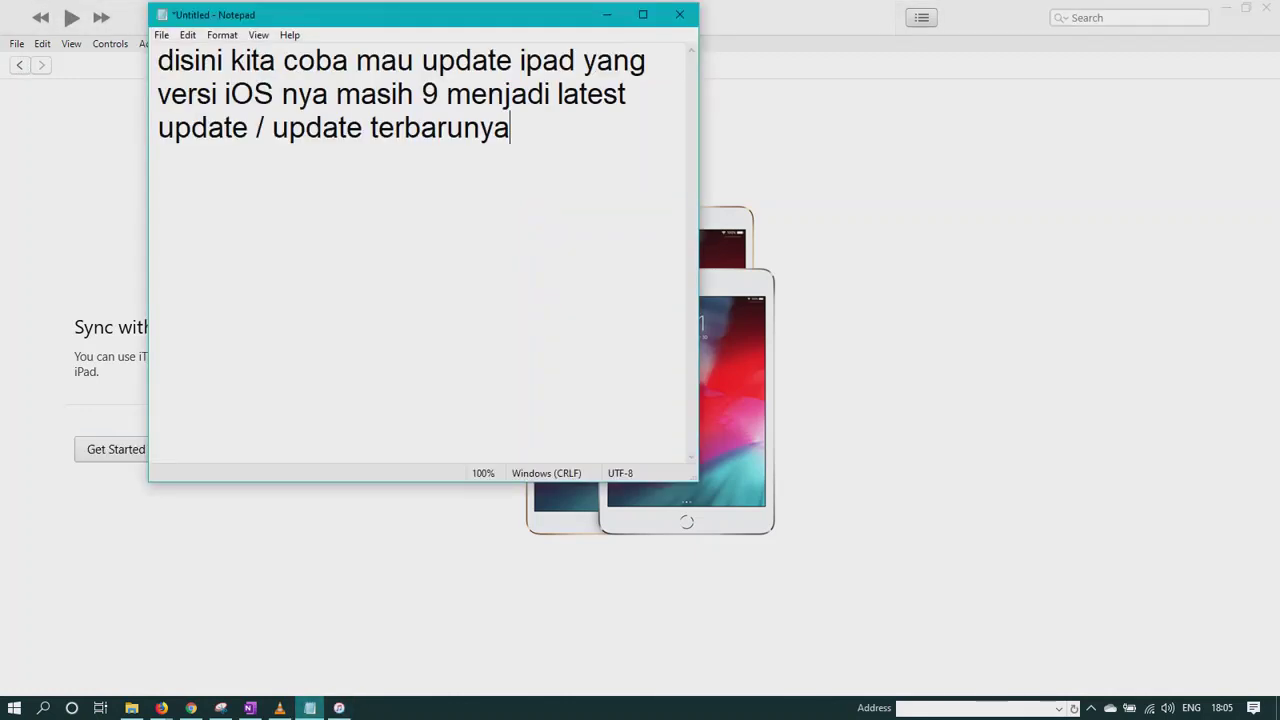
pyautogui.moveTo(400, 14); pyautogui.dragTo(946, 87)
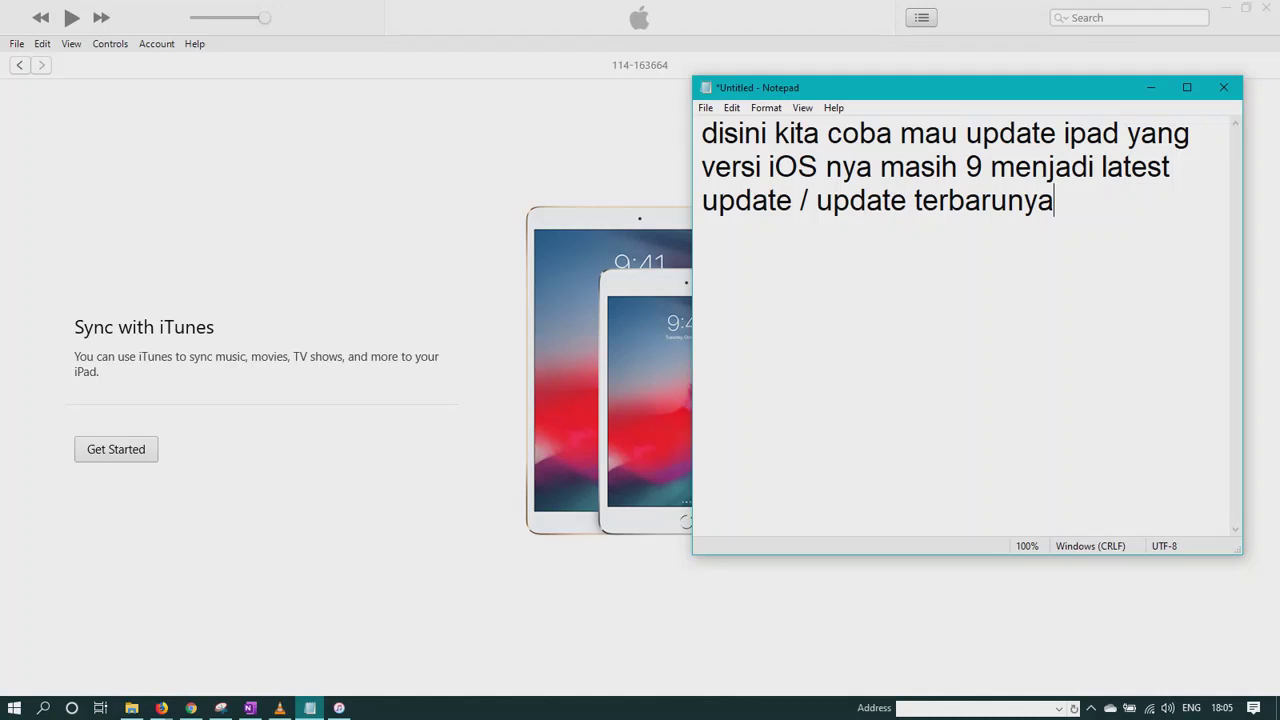
pyautogui.hotkey('ctrl', 'a')
pyautogui.write('guys bi')
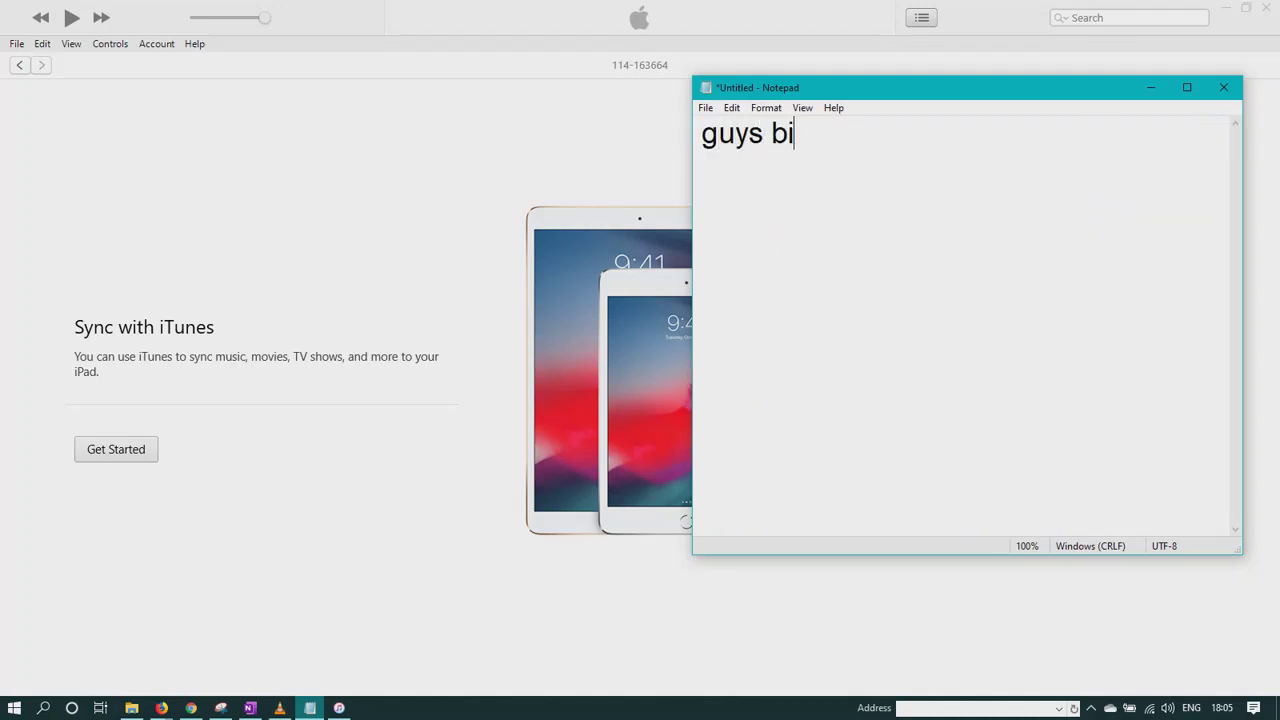
pyautogui.write('sa lihat barusan ')
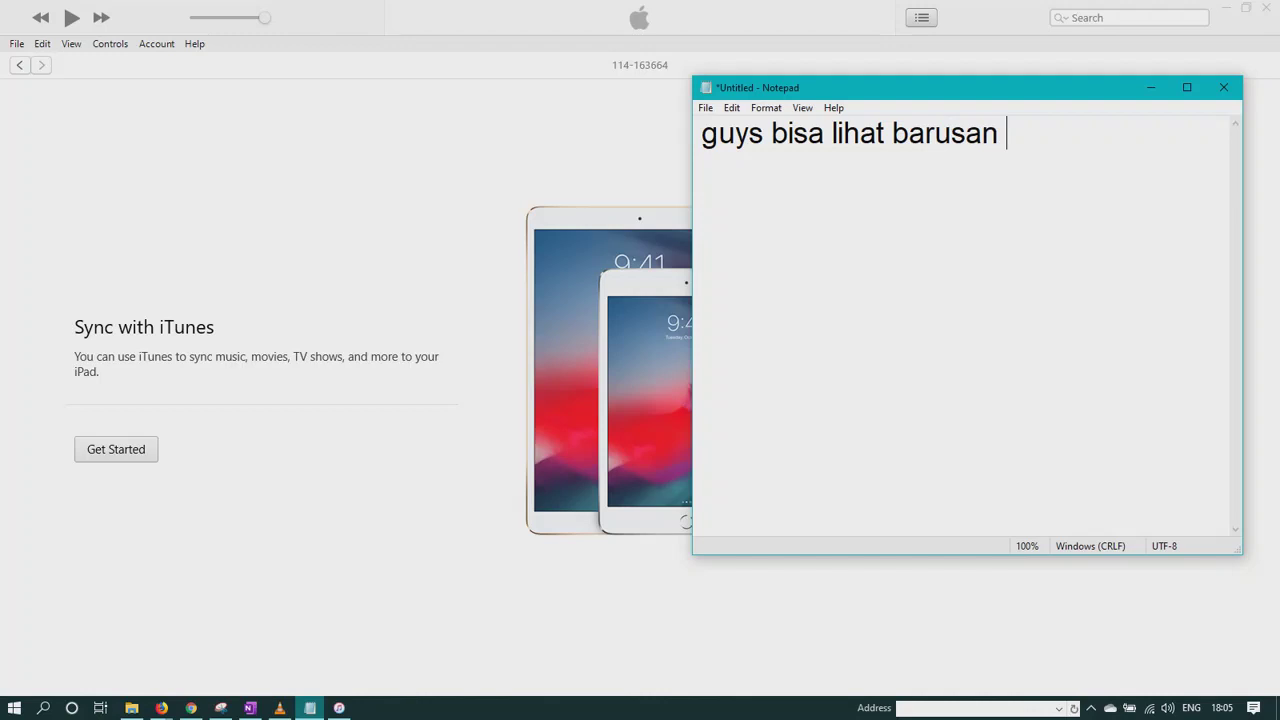
pyautogui.write('yang terjadi adala')
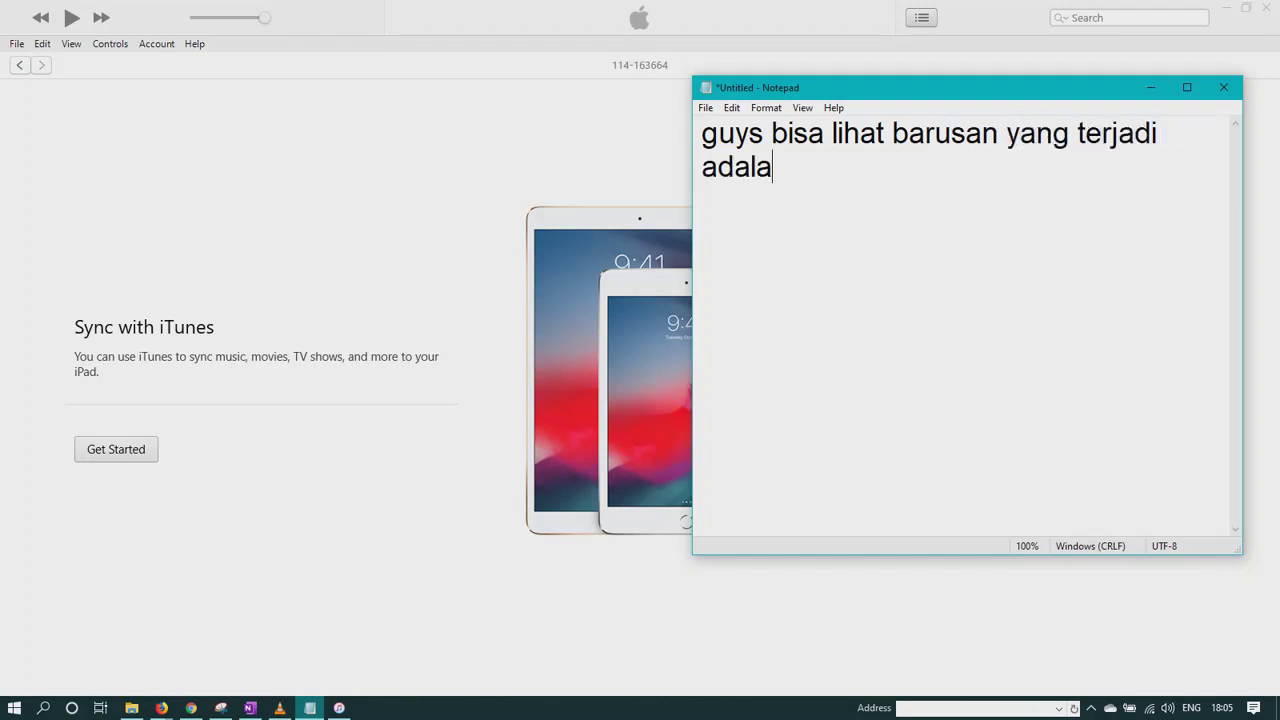
pyautogui.write('h ')
pyautogui.write('me')
pyautogui.press('BackSpace')
pyautogui.press('BackSpace')
pyautogui.write('peng')
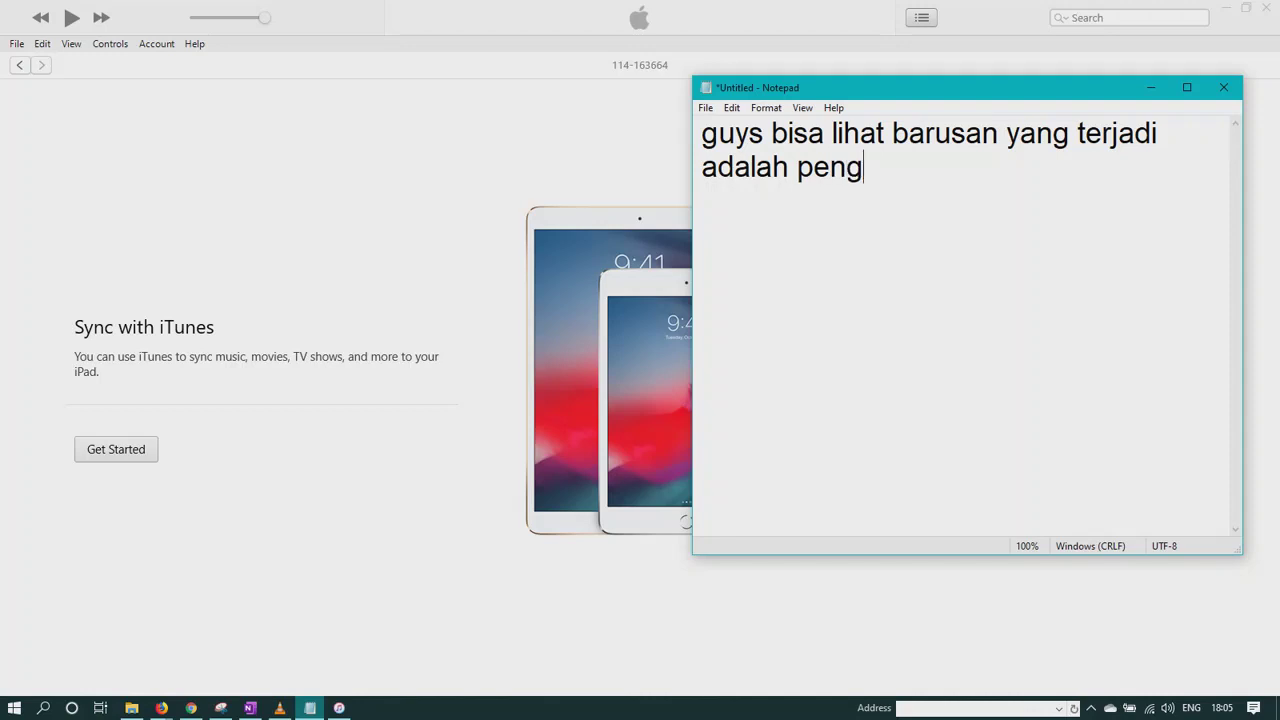
pyautogui.write('hubungan ')
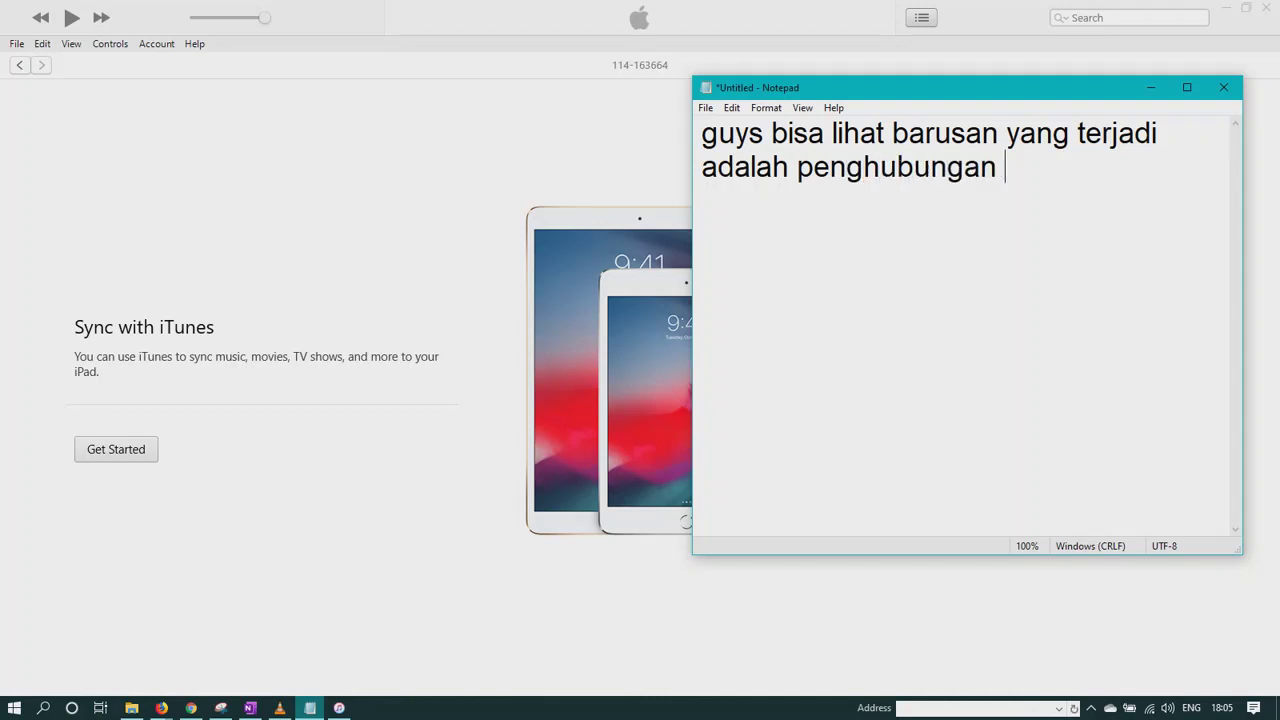
pyautogui.write('antara ipad ')
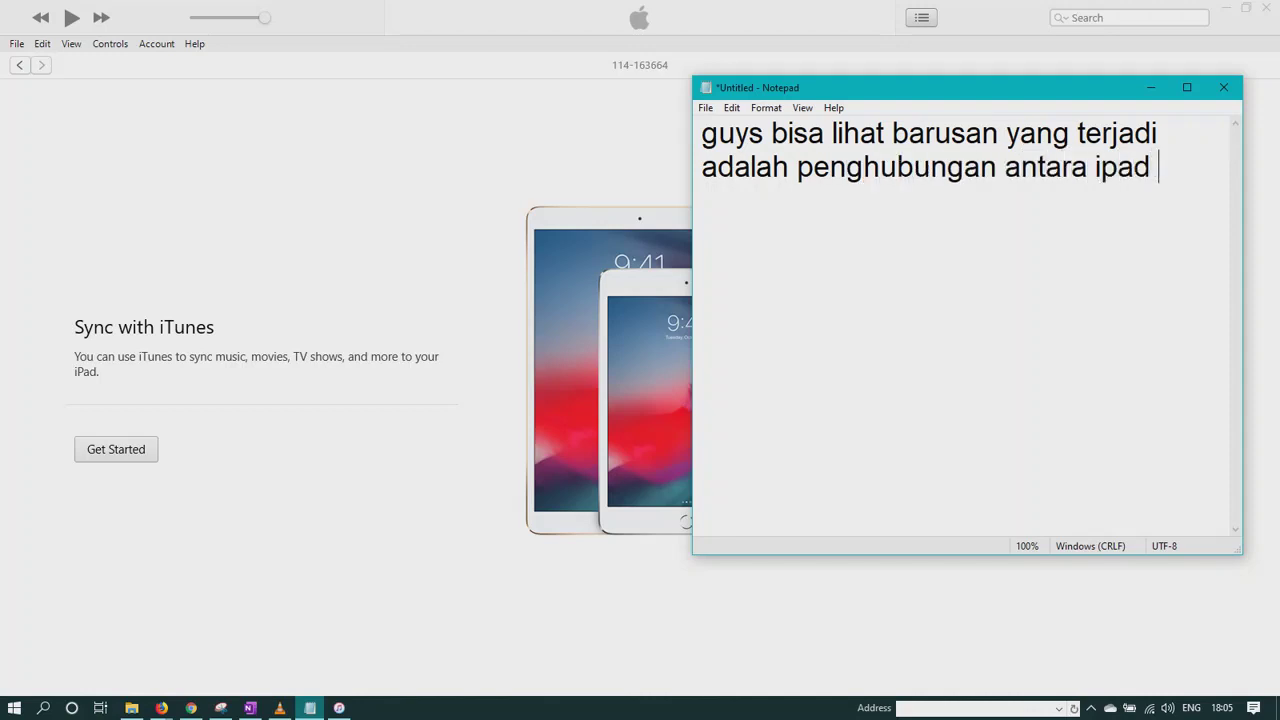
pyautogui.write('dan NB nya')
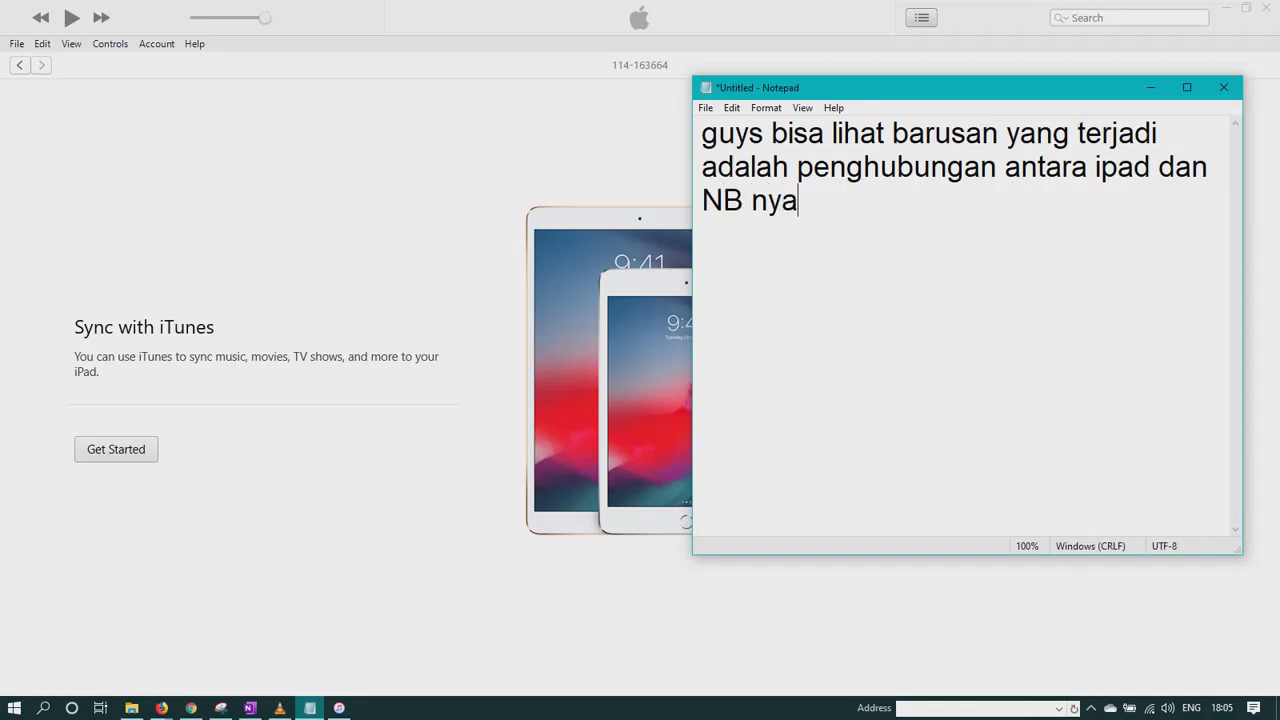
# Add a new paragraph "kita sudah bisa lihat nama ipadnya adalah" after a blank line in the note
pyautogui.press('Return')
pyautogui.press('Return')
pyautogui.write('kita sudah ')
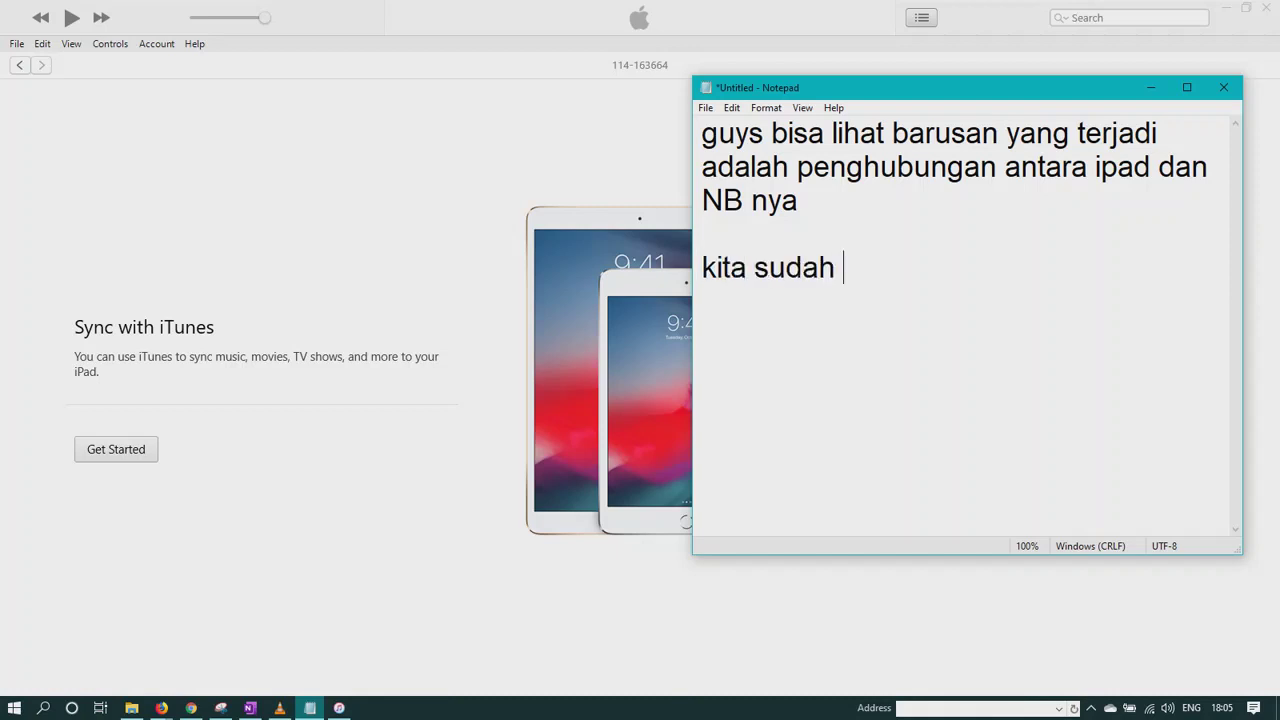
pyautogui.write('bisa lihat')
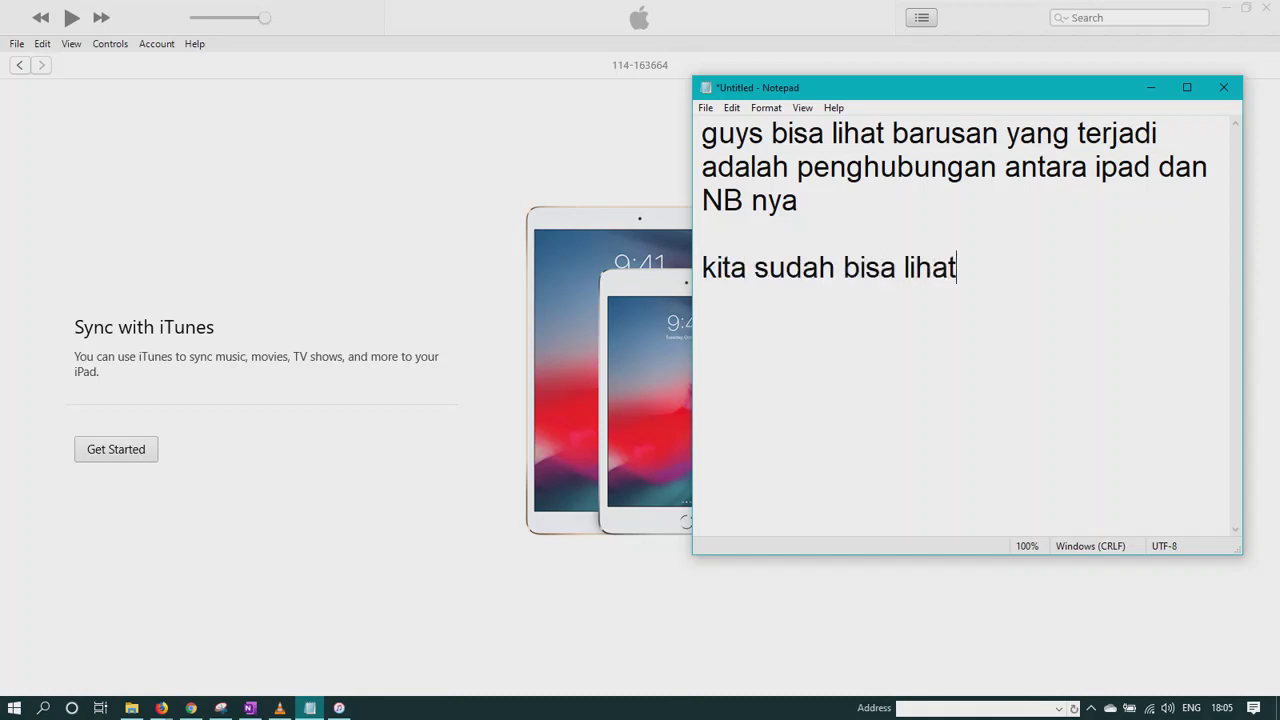
pyautogui.write(' nama ')
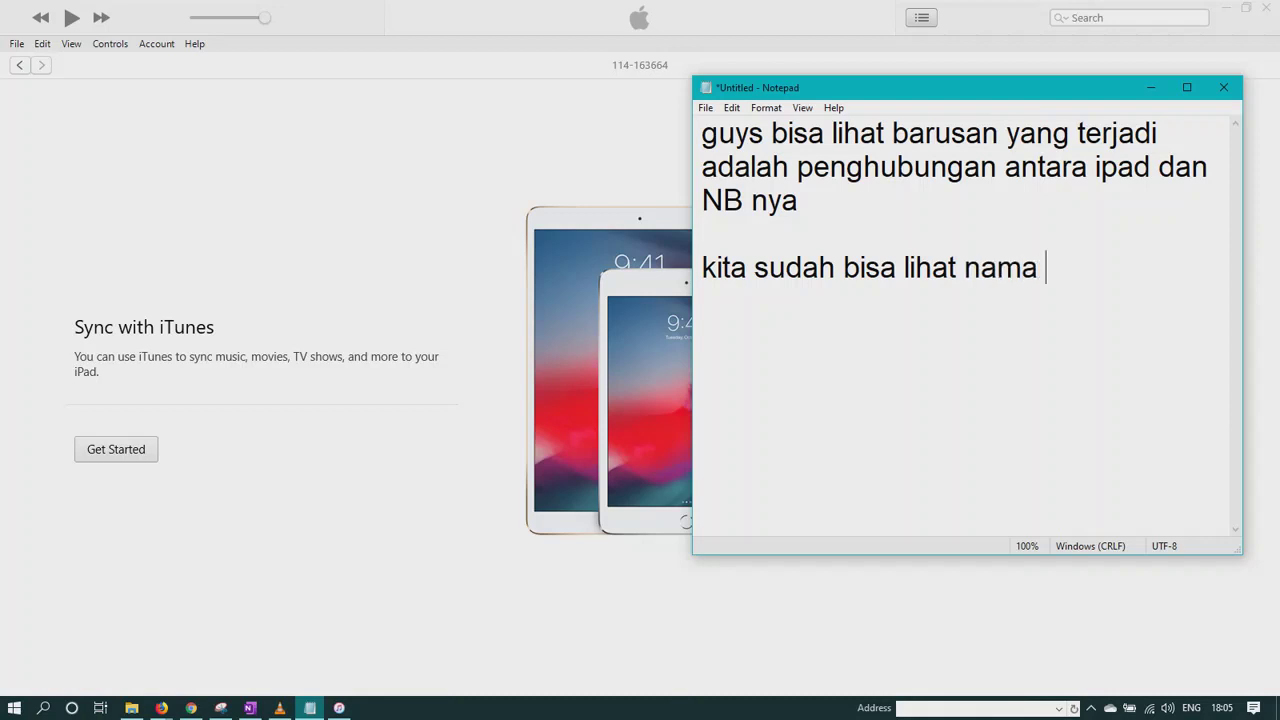
pyautogui.write('ipadnya adalah')
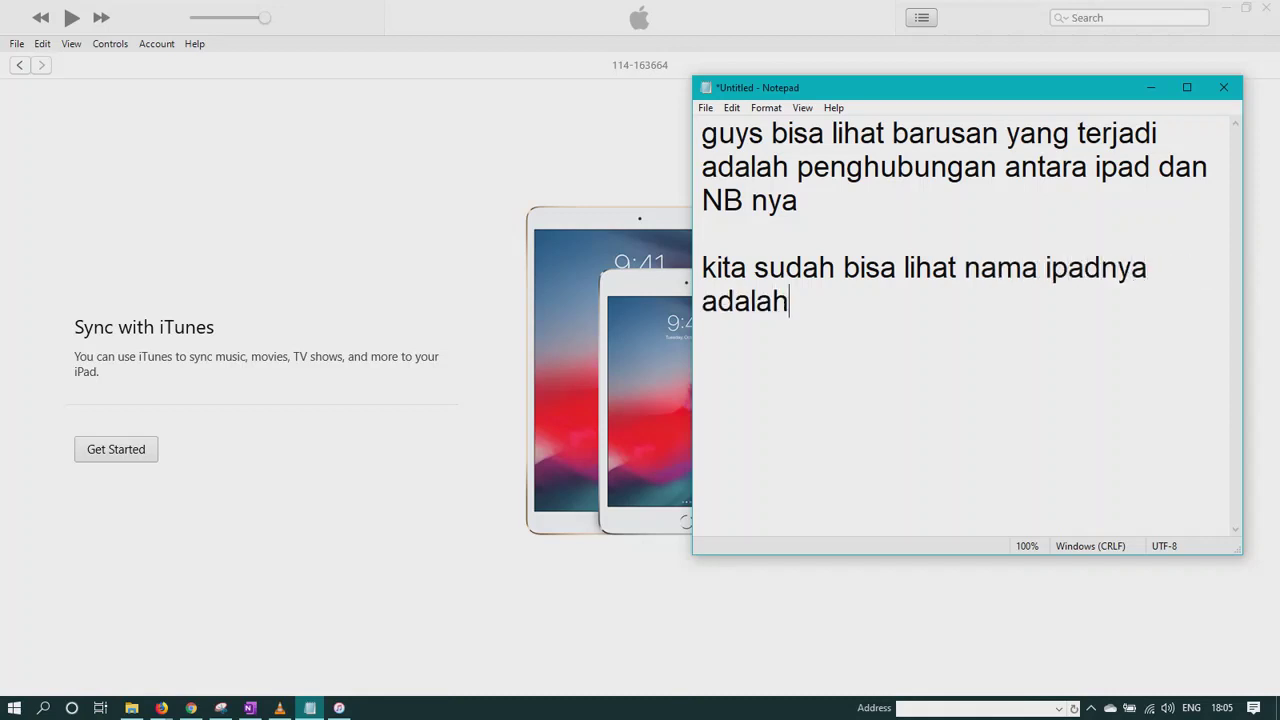